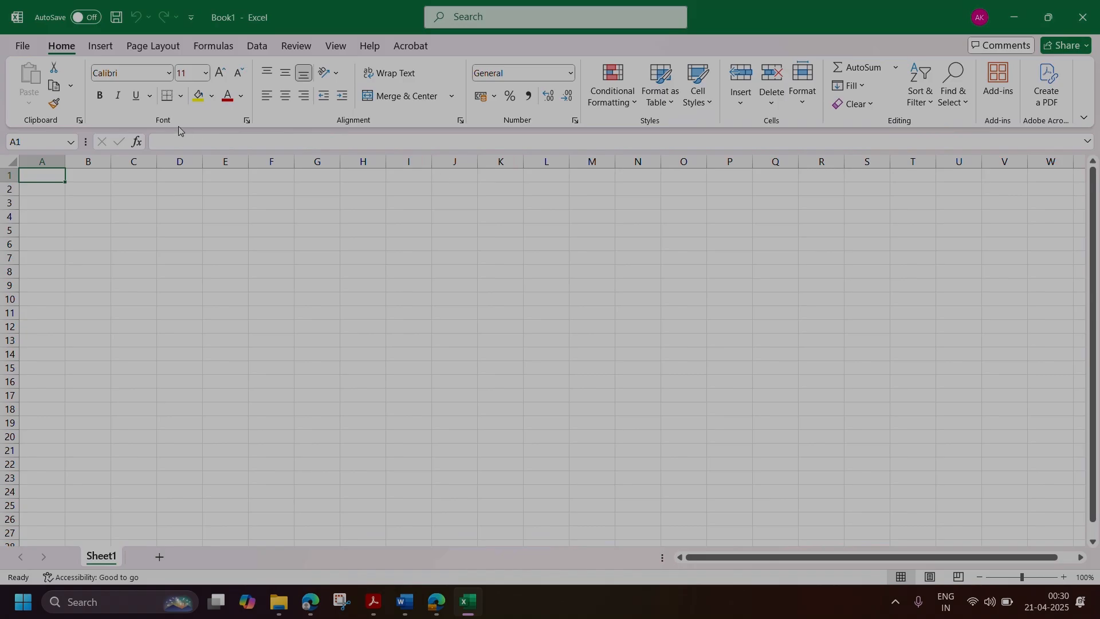
Step: Create a new blank workbook and open its Get Data options
click(27, 51)
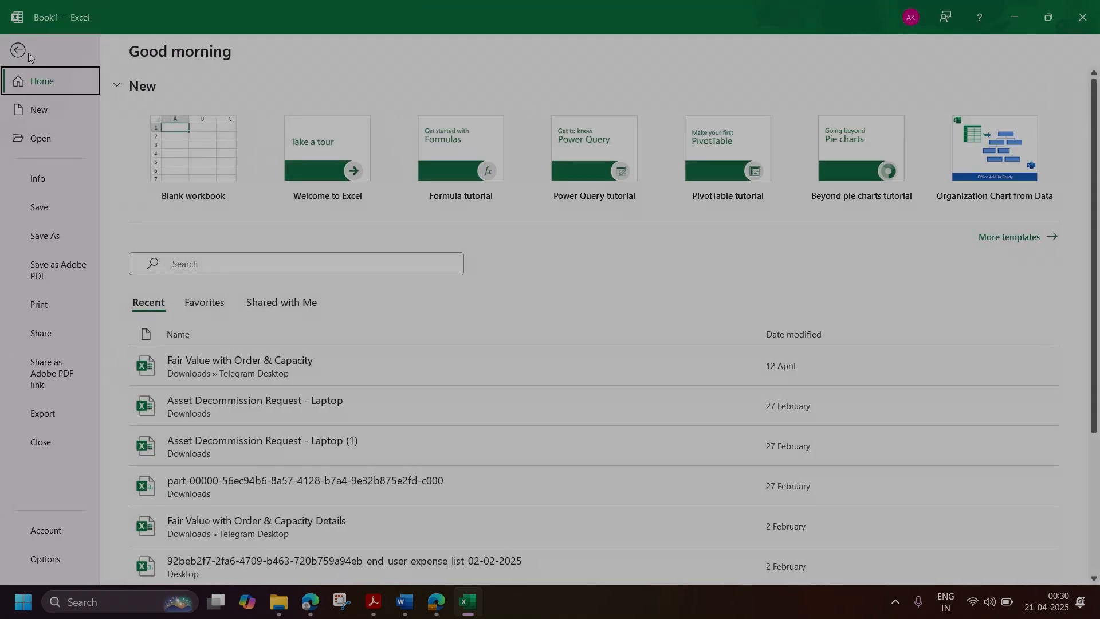
click(176, 156)
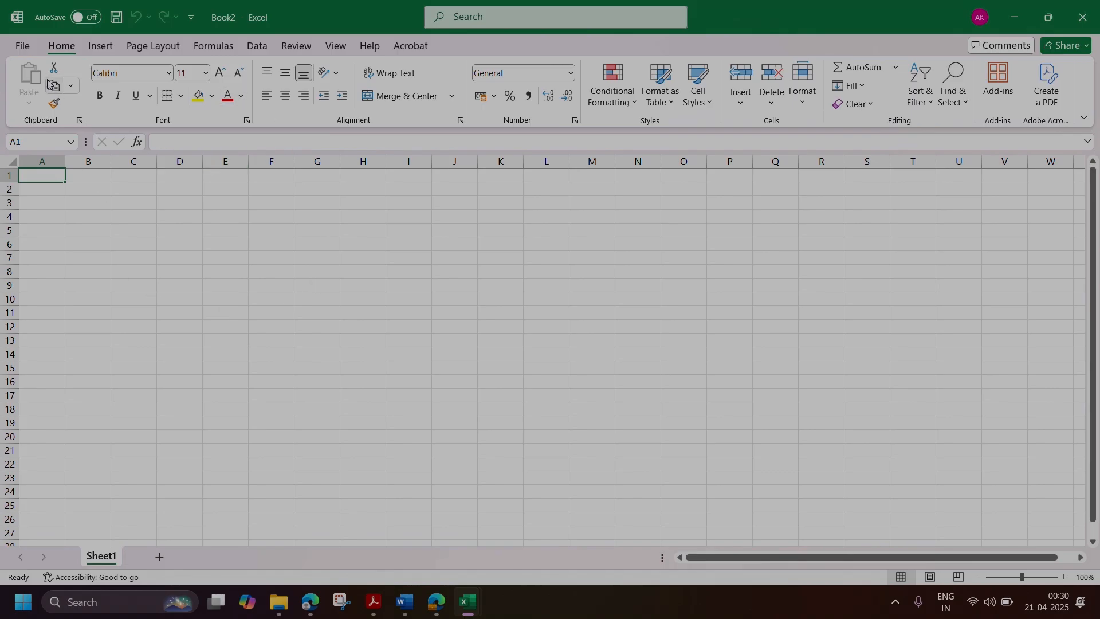
click(261, 50)
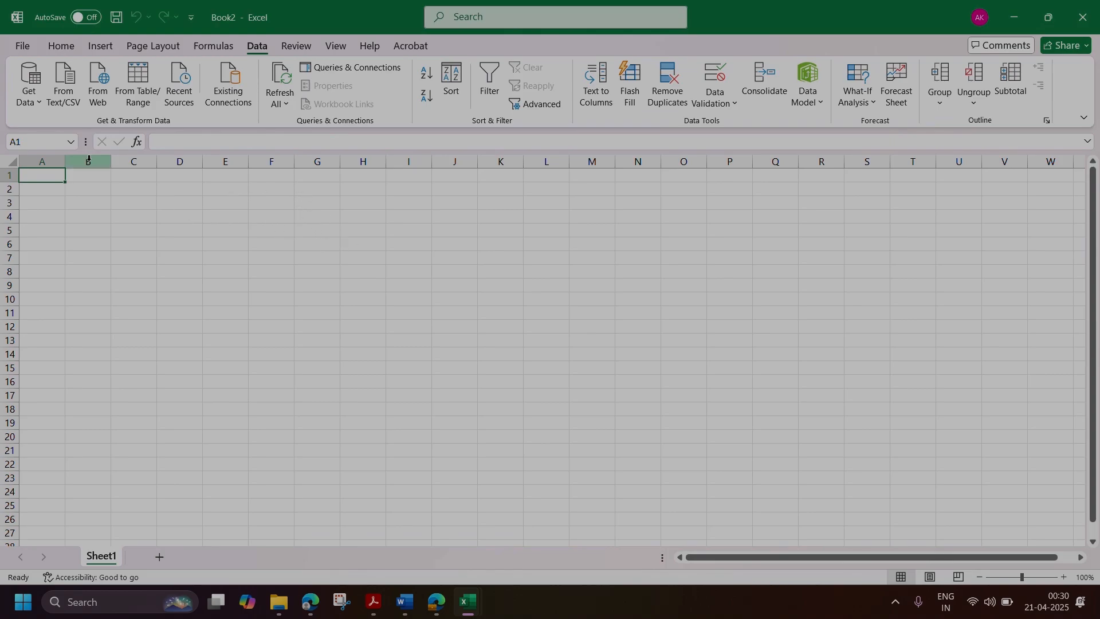
click(29, 102)
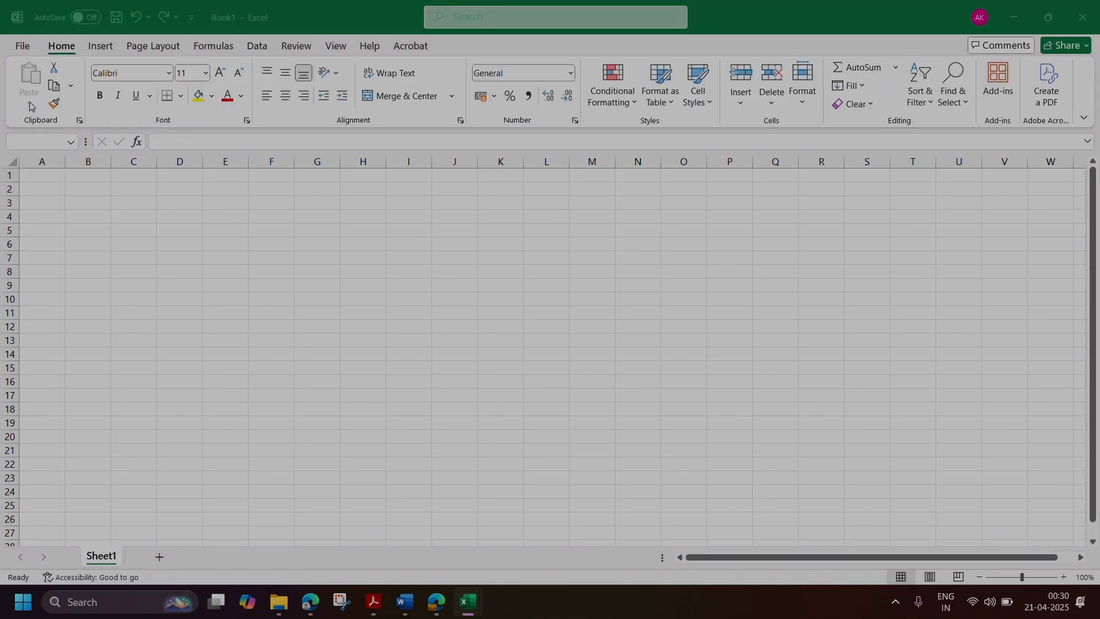
Step: Import the sample_with_formulas CSV file from the Downloads folder into Book1
click(256, 51)
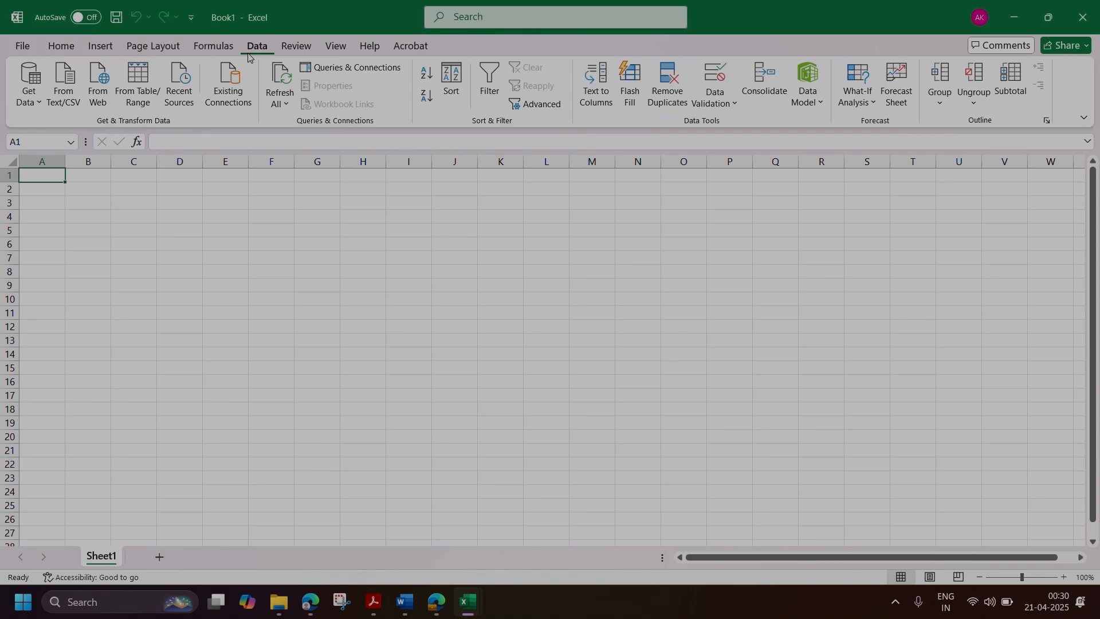
click(30, 103)
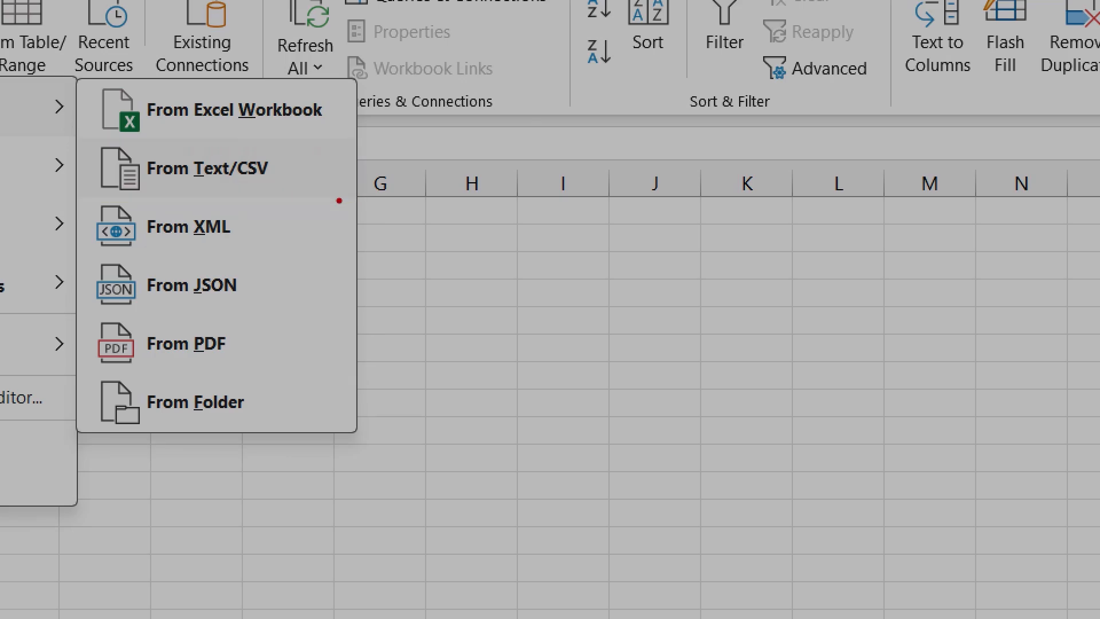
key(Escape)
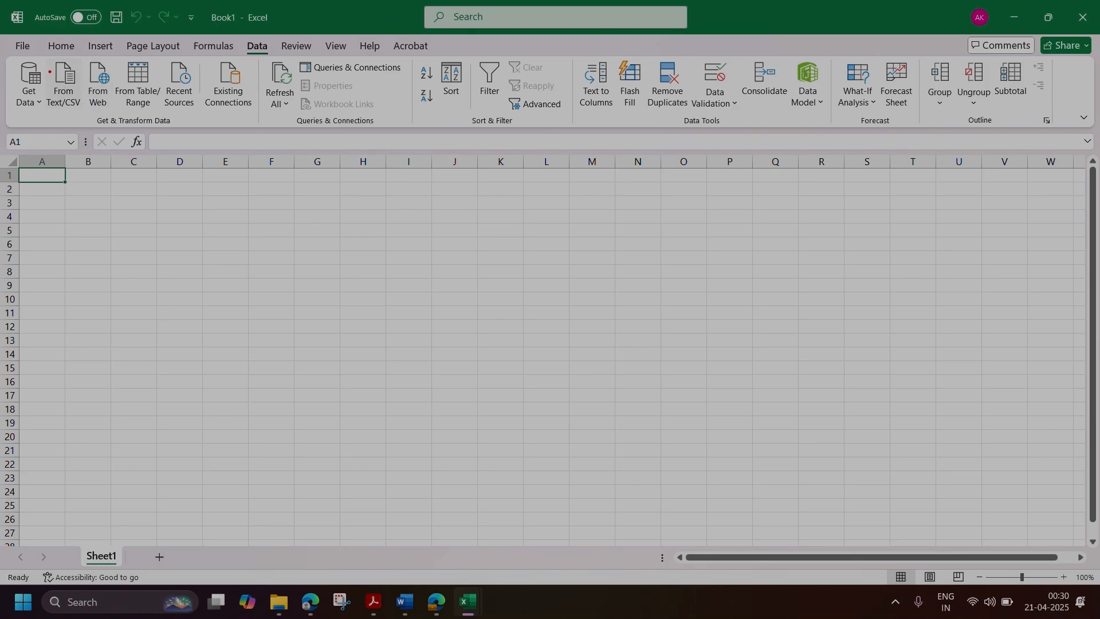
drag(44, 60, 85, 114)
key(Escape)
click(60, 89)
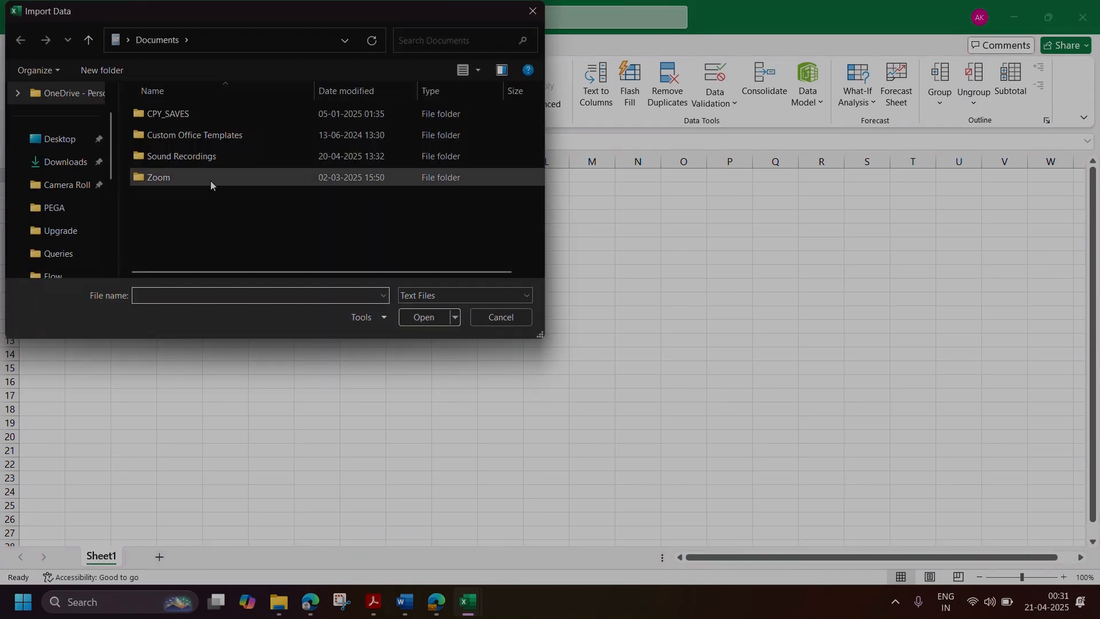
click(74, 167)
click(217, 137)
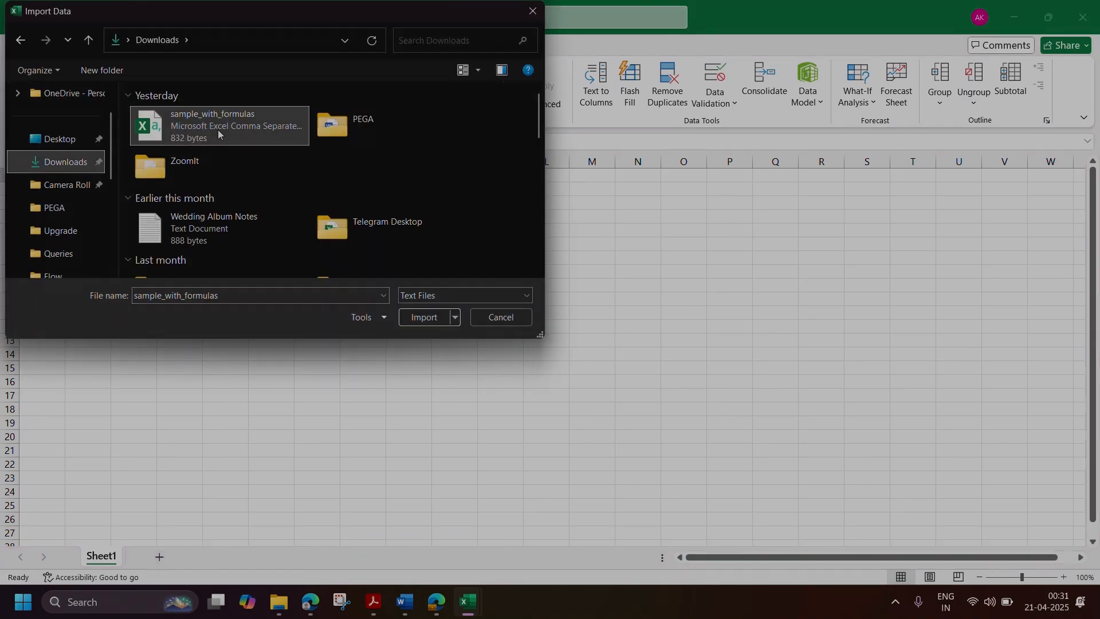
click(422, 317)
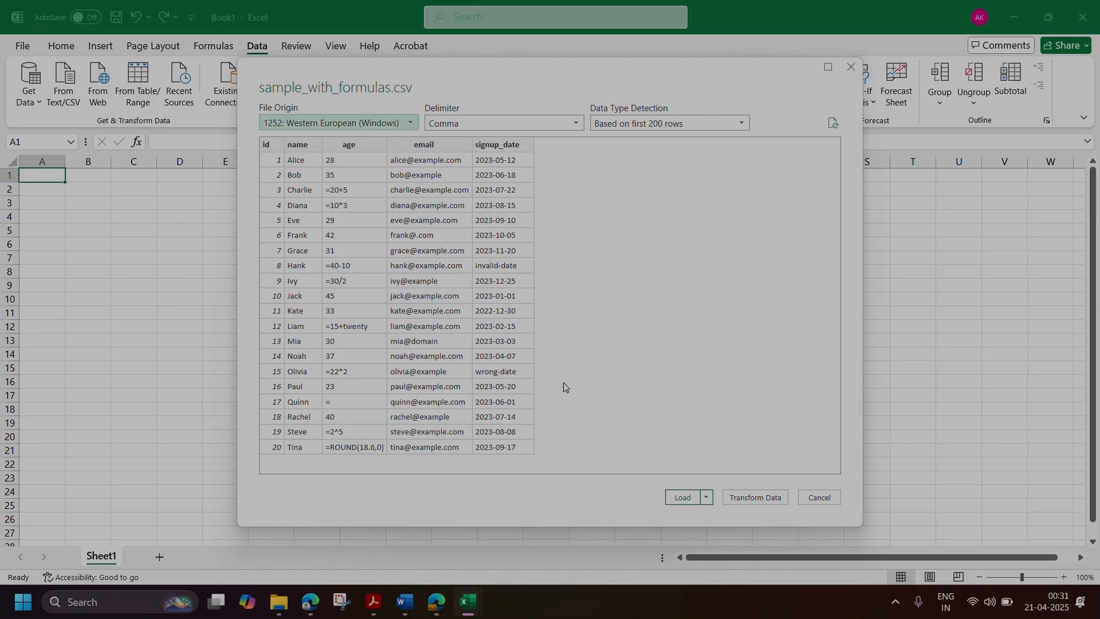
Step: Open the previewed CSV data in Power Query Editor for transformation instead of loading it directly
click(707, 498)
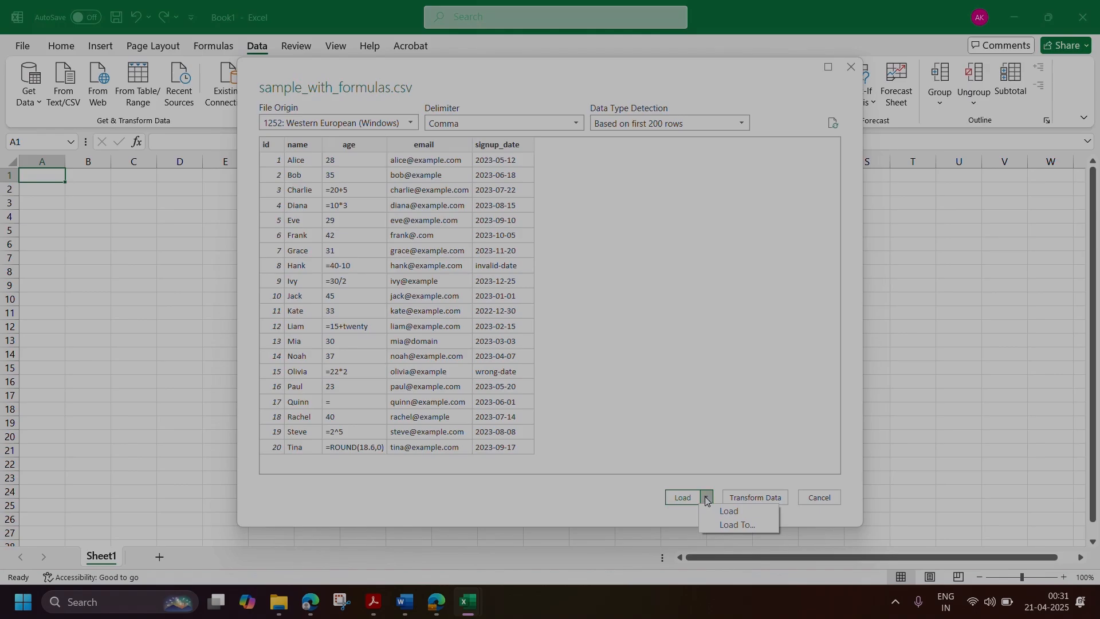
click(689, 484)
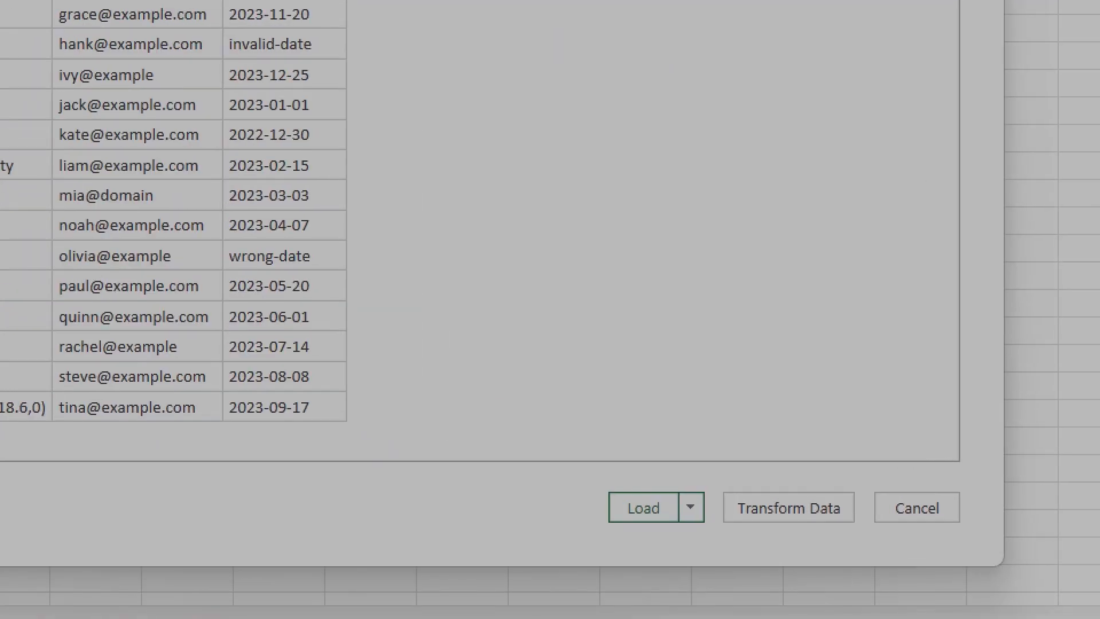
mouse_move(722, 477)
mouse_down()
mouse_move(698, 519)
mouse_move(876, 491)
mouse_move(705, 469)
mouse_up()
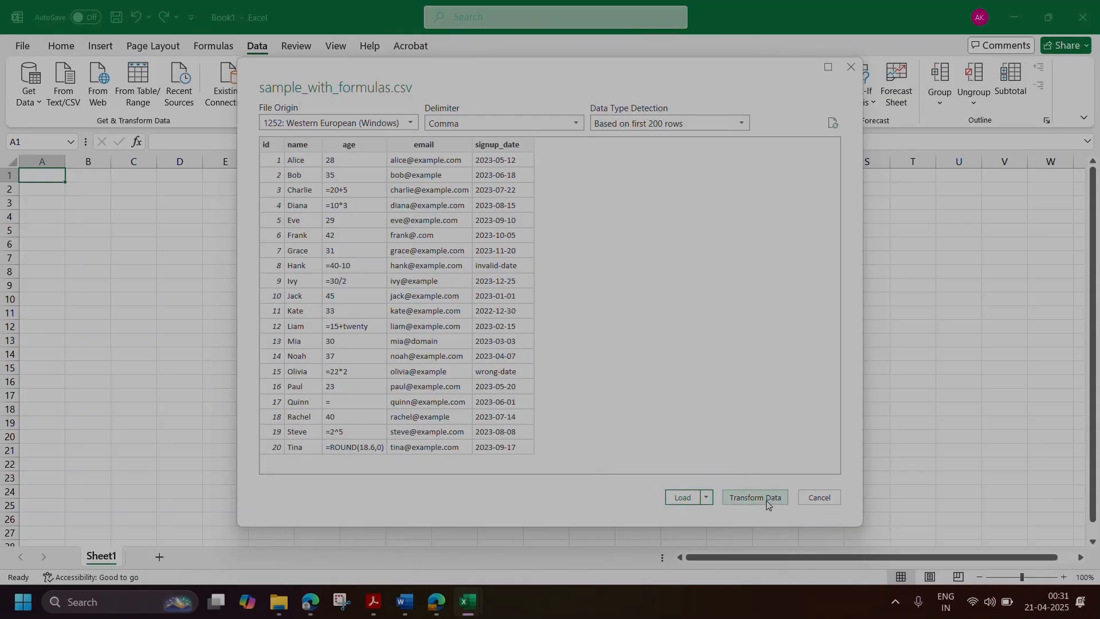
click(802, 504)
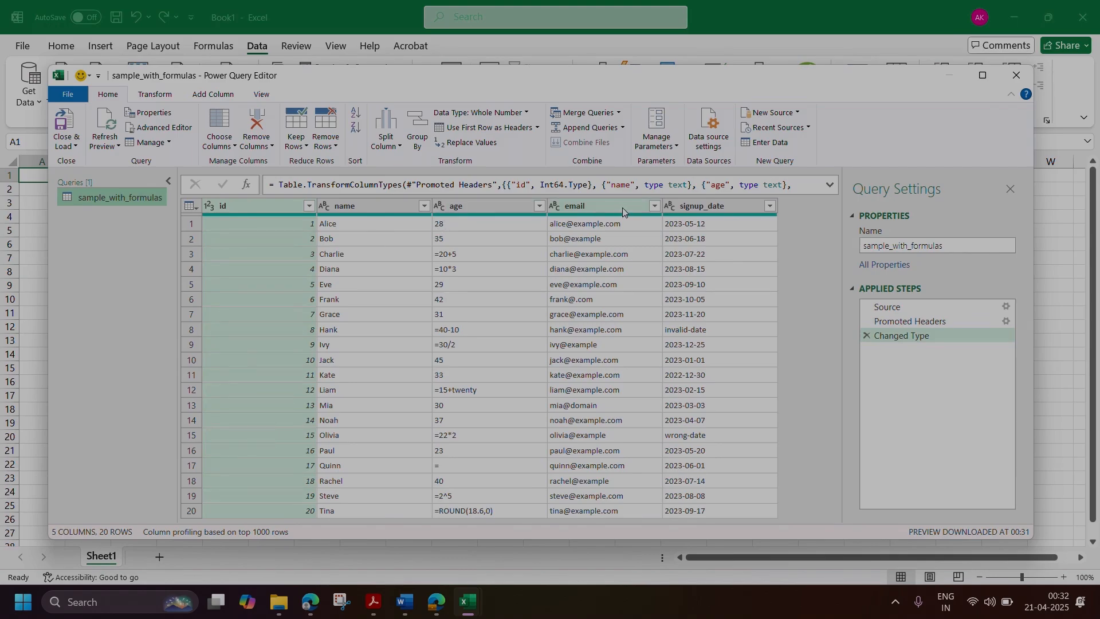
Step: Change the signup_date column's data type to Date/Time, replacing the current type conversion
click(670, 208)
click(670, 207)
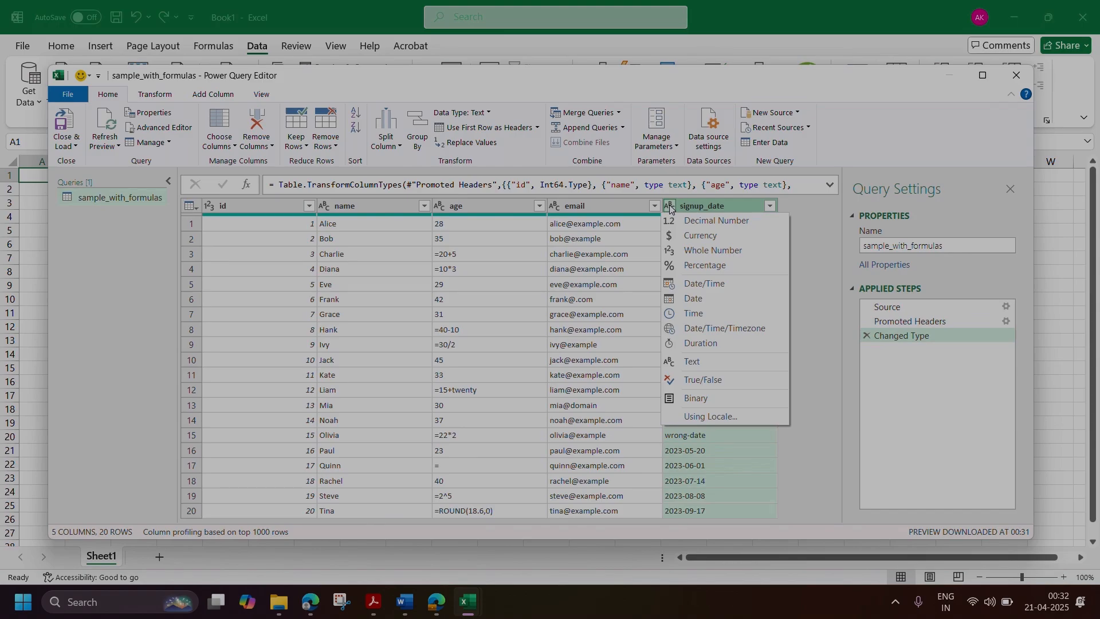
click(703, 283)
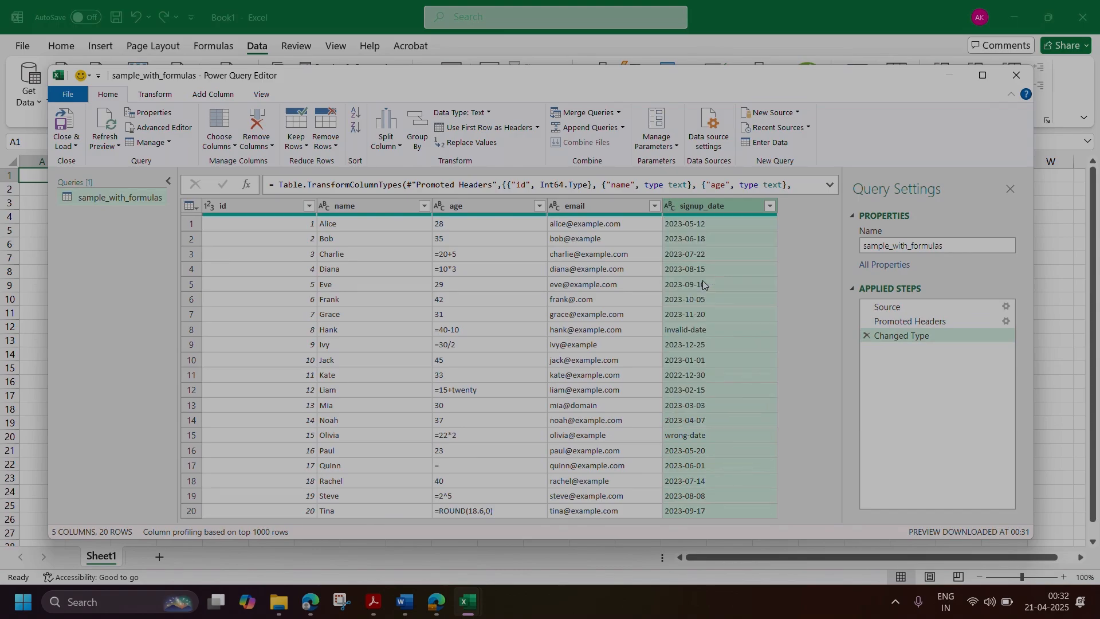
click(539, 336)
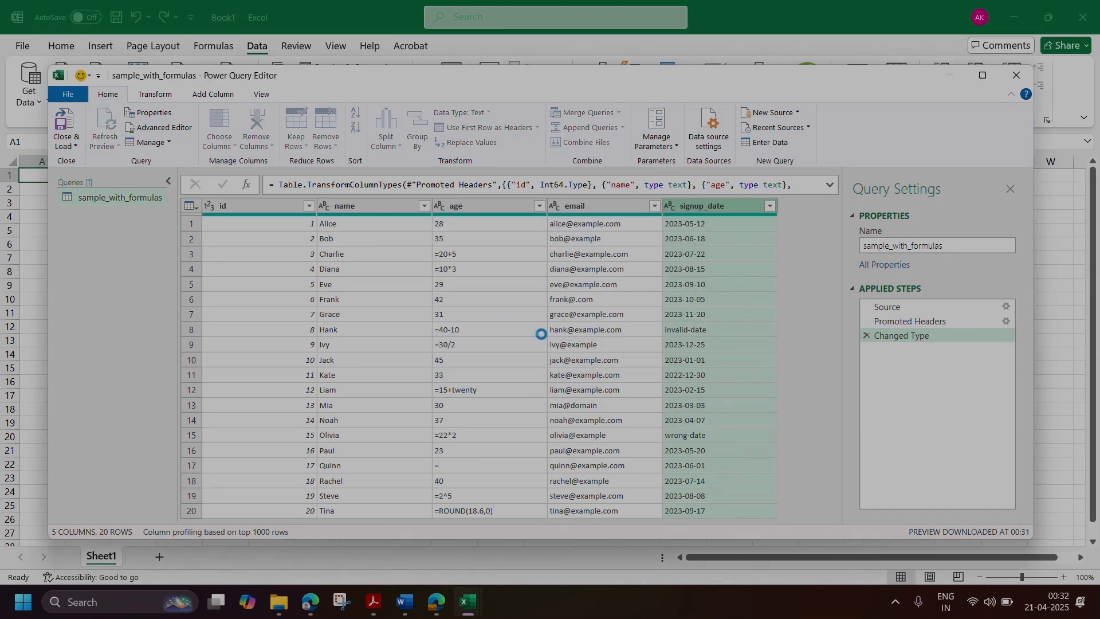
Step: Change the signup_date column's data type to Date, replacing the current type conversion
click(669, 206)
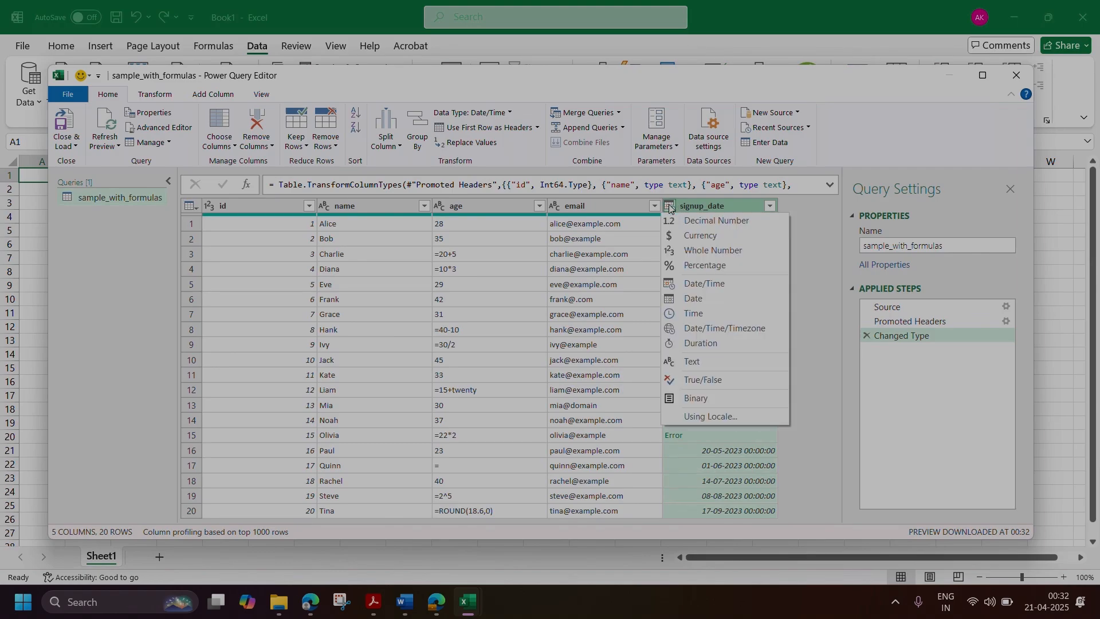
click(695, 298)
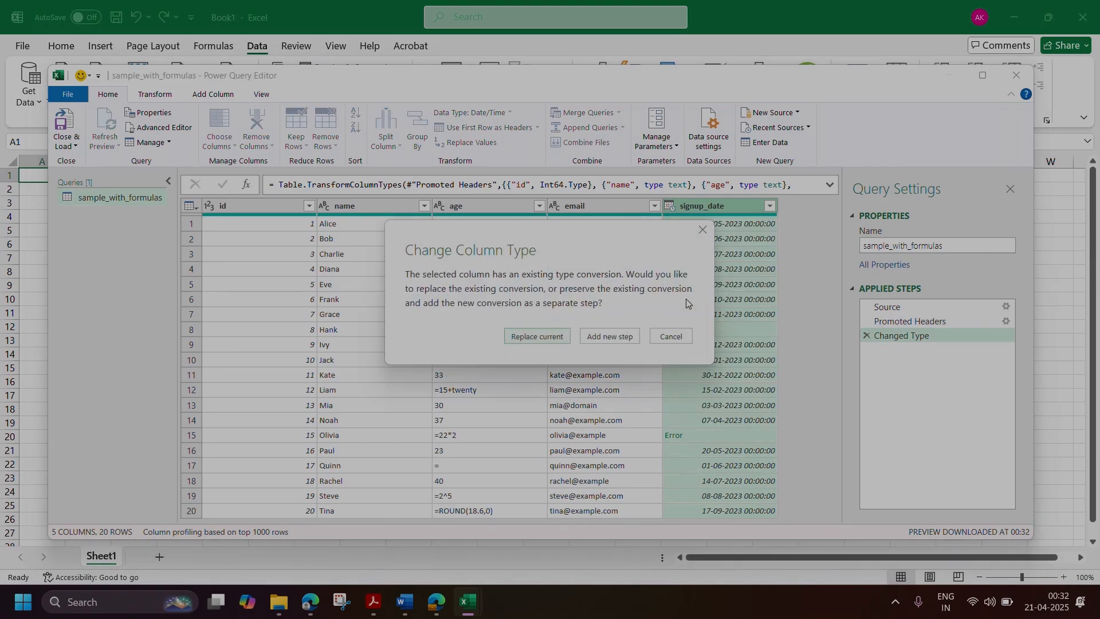
click(553, 337)
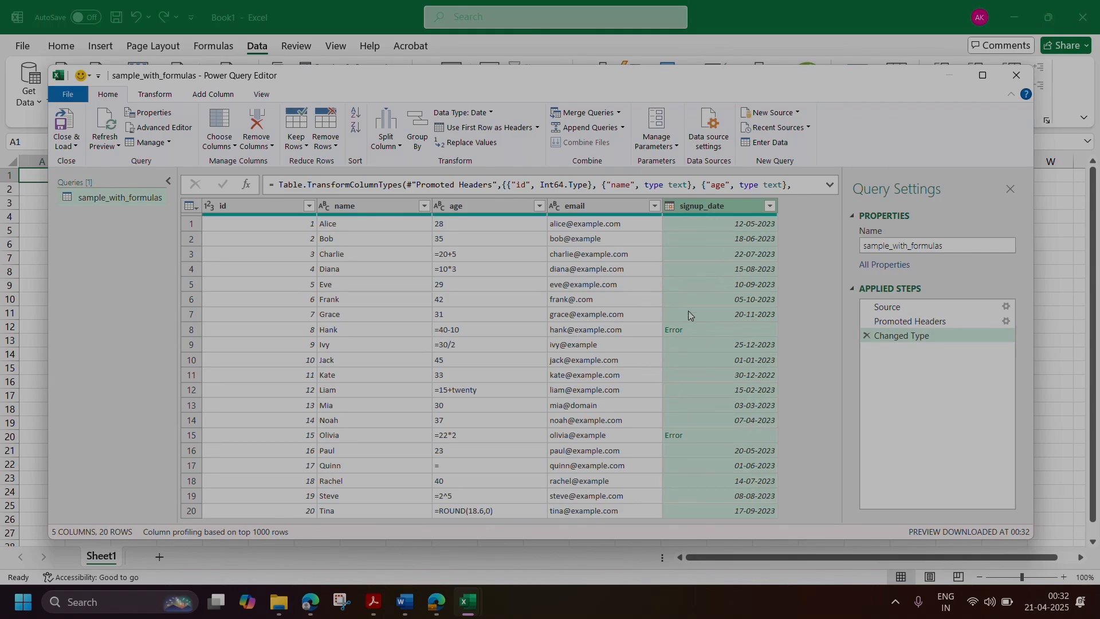
Step: Change the age column's data type to Whole Number, replacing the current type conversion
mouse_move(326, 212)
click(440, 214)
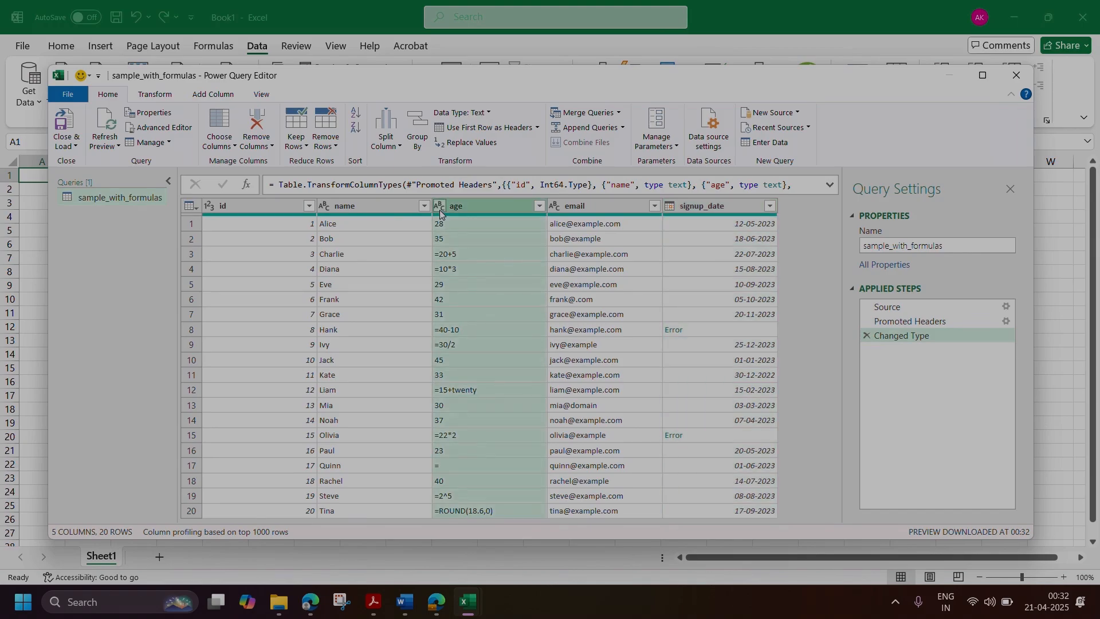
click(439, 206)
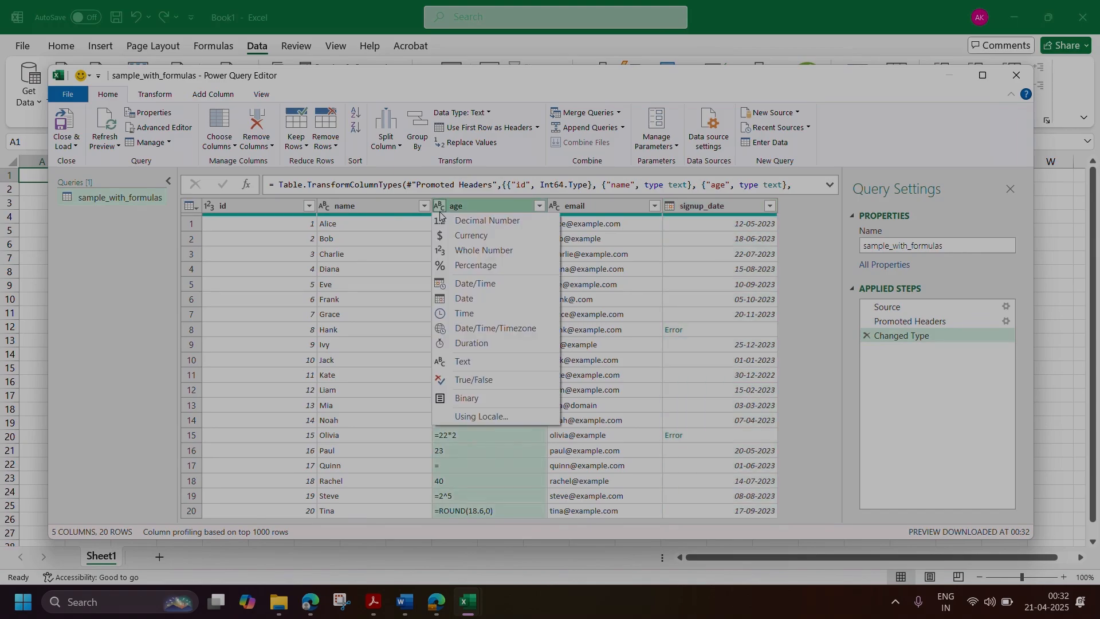
click(467, 251)
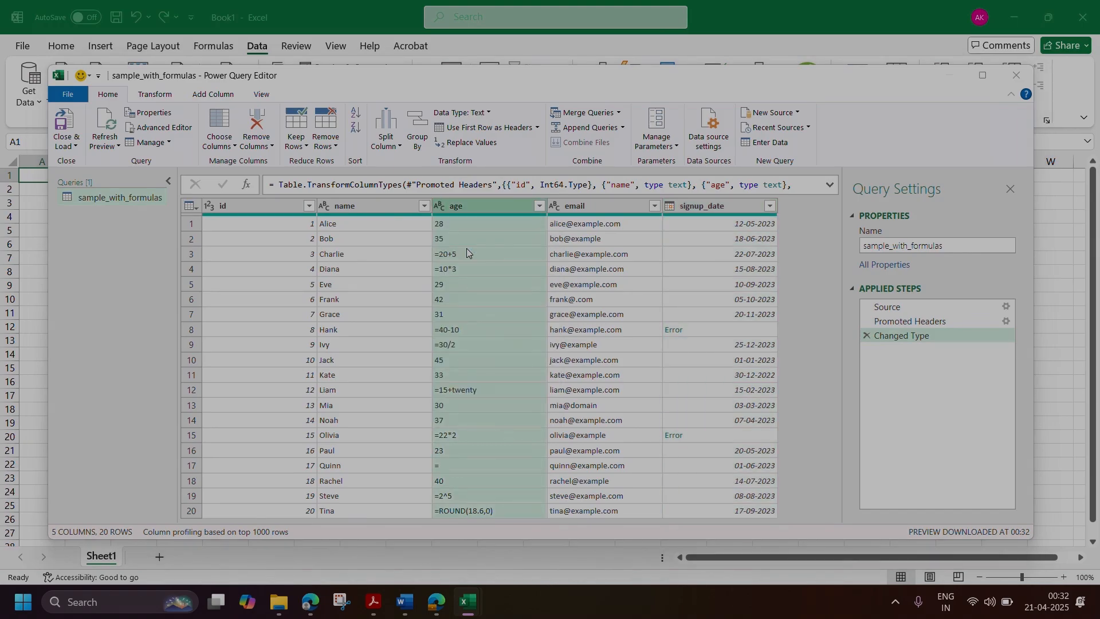
click(538, 335)
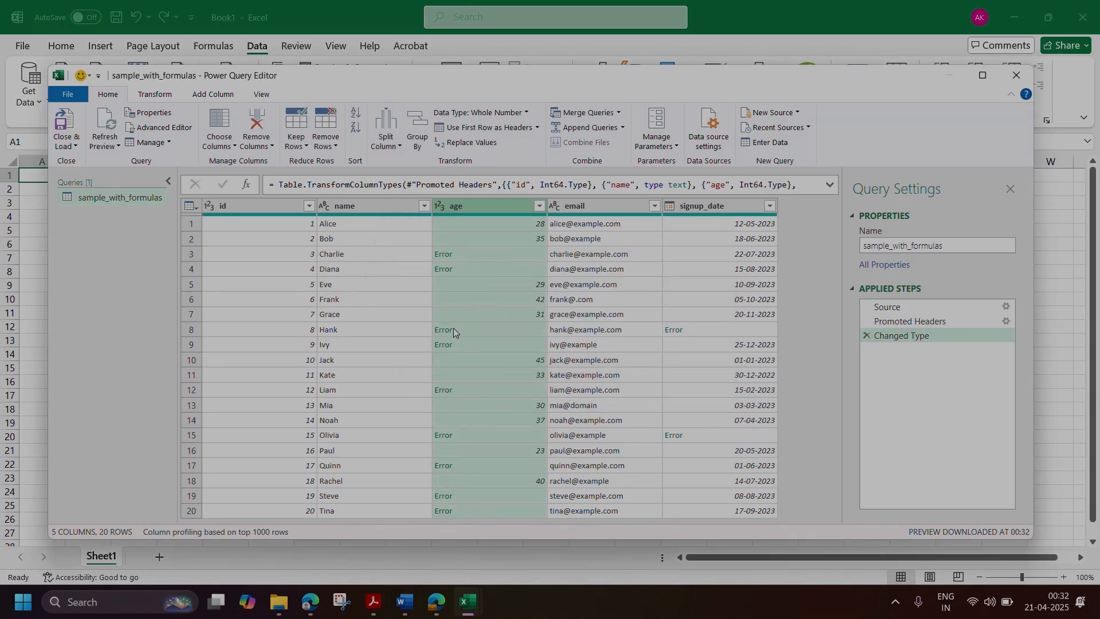
Step: Switch the age column's data type back to Text, replacing the current type conversion
click(439, 206)
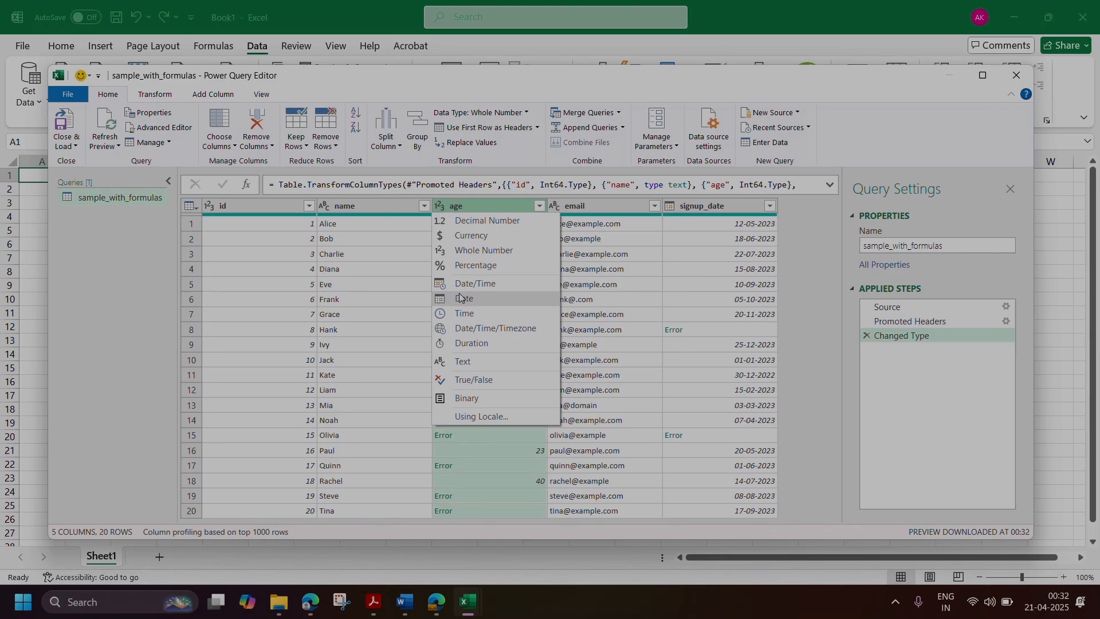
click(468, 360)
click(522, 337)
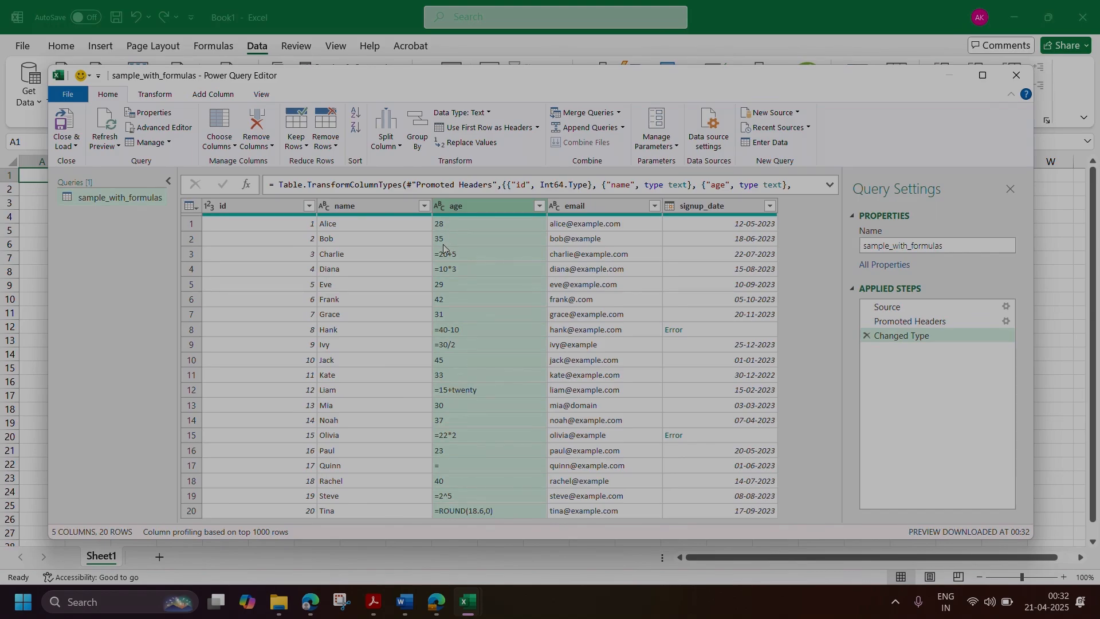
Step: Set the age column to Whole Number again, replacing the existing Text conversion
click(440, 206)
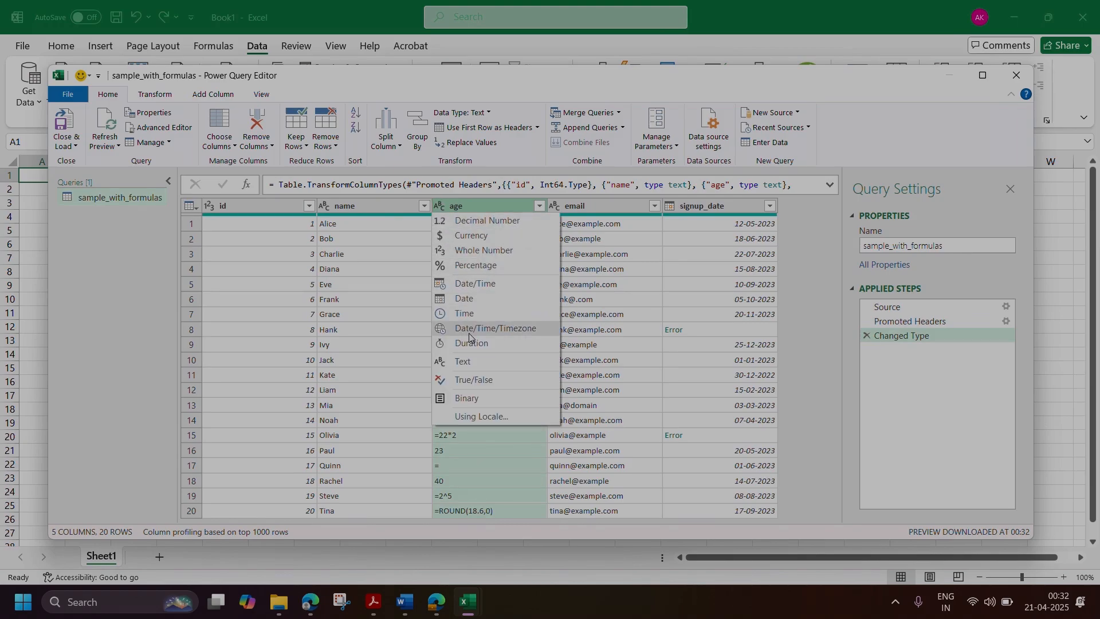
click(479, 253)
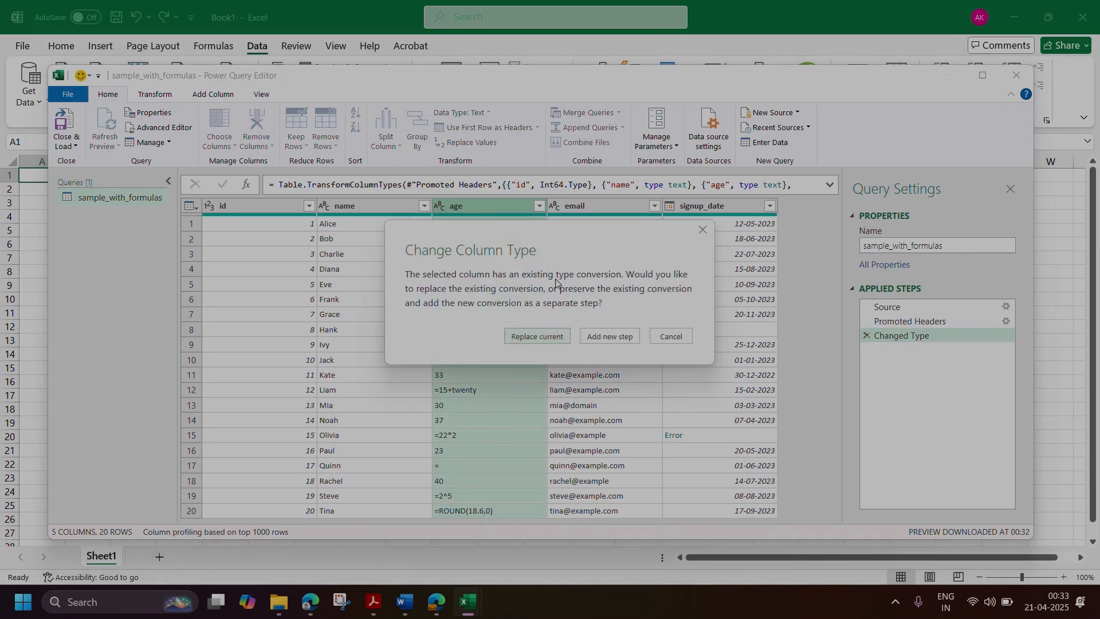
click(544, 337)
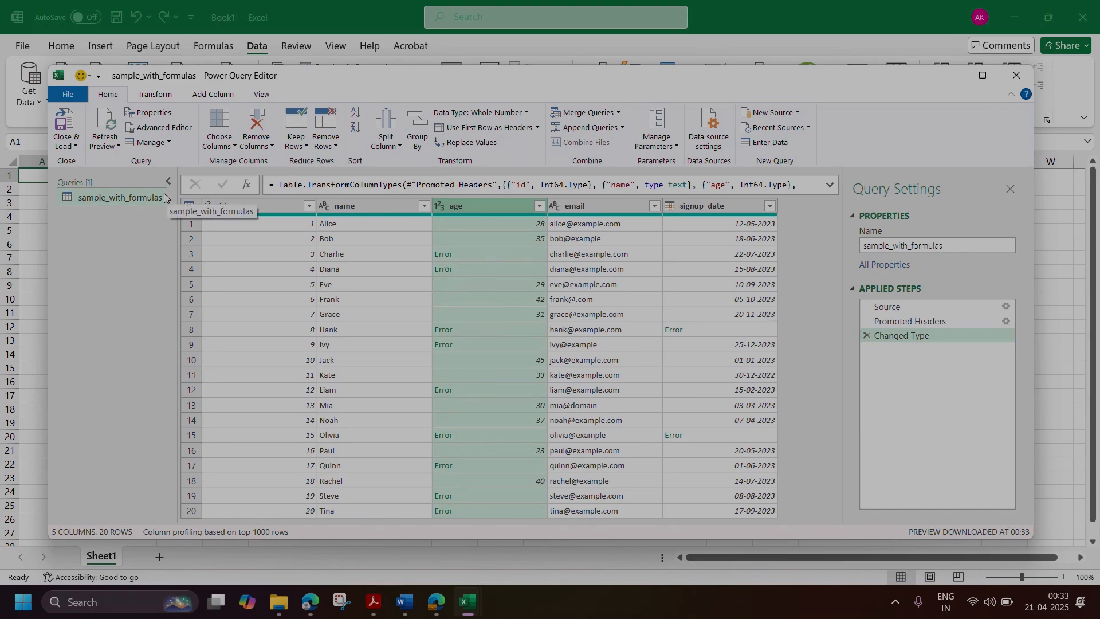
Step: Close the query editor and load the transformed data into a new worksheet table
click(76, 148)
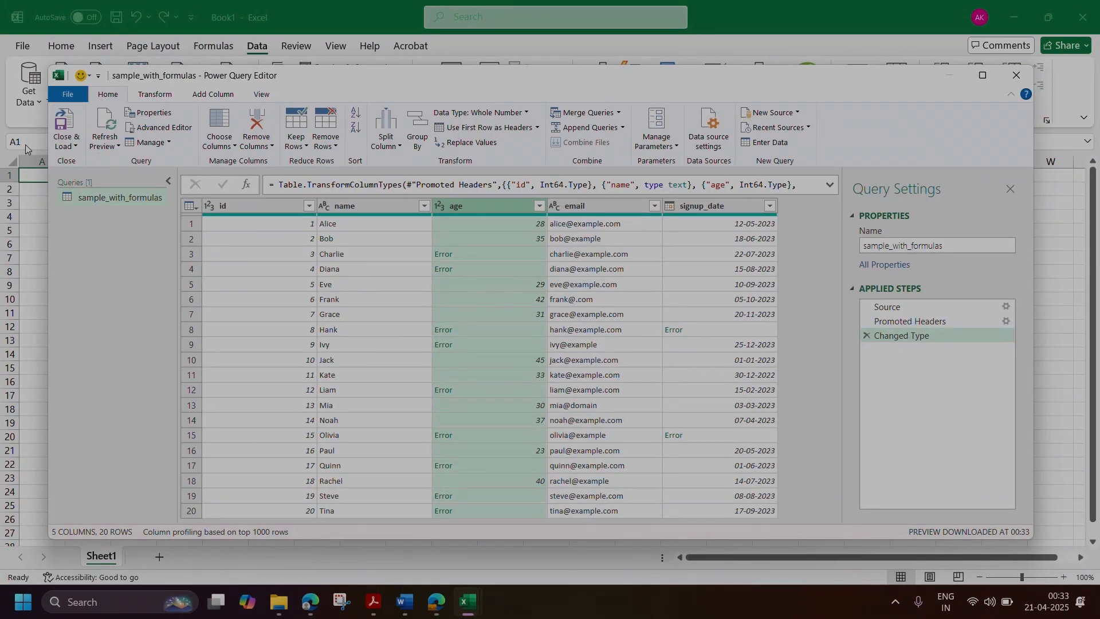
click(121, 146)
click(80, 161)
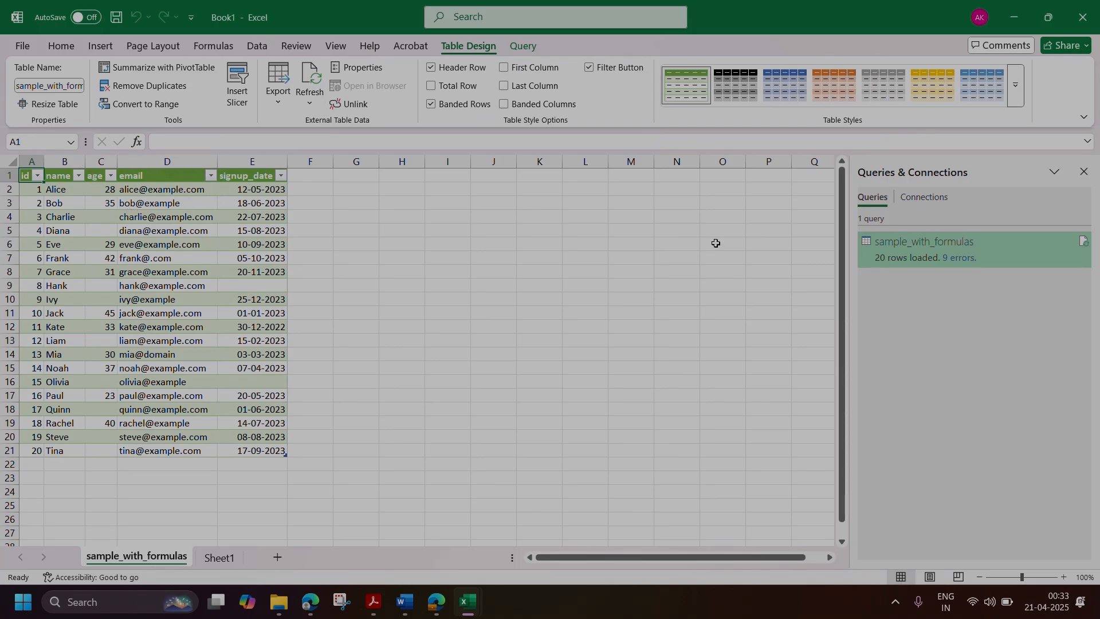
Step: Preview the details of the loaded sample_with_formulas query and try to open it for editing
mouse_move(871, 249)
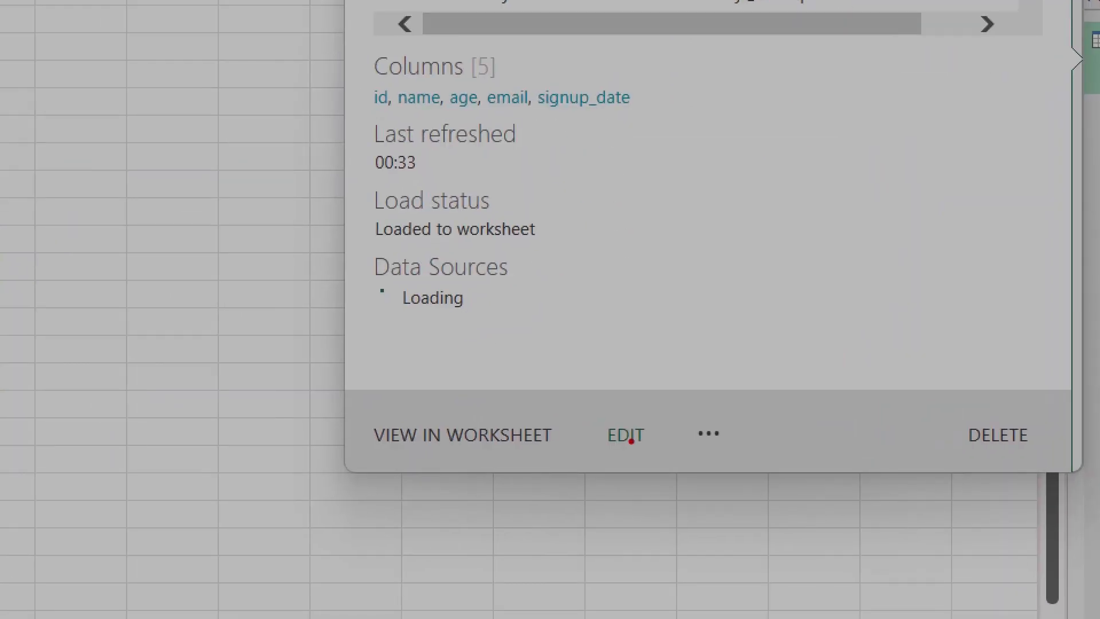
mouse_move(631, 441)
mouse_down()
mouse_move(590, 414)
mouse_move(572, 446)
mouse_move(654, 429)
mouse_up()
key(Escape)
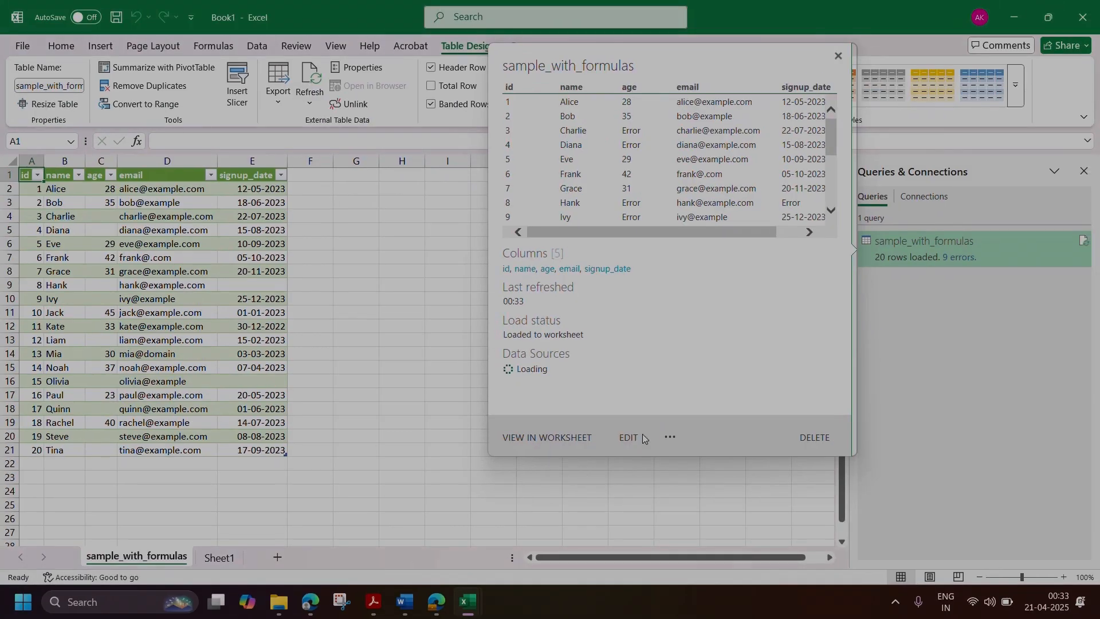
click(639, 435)
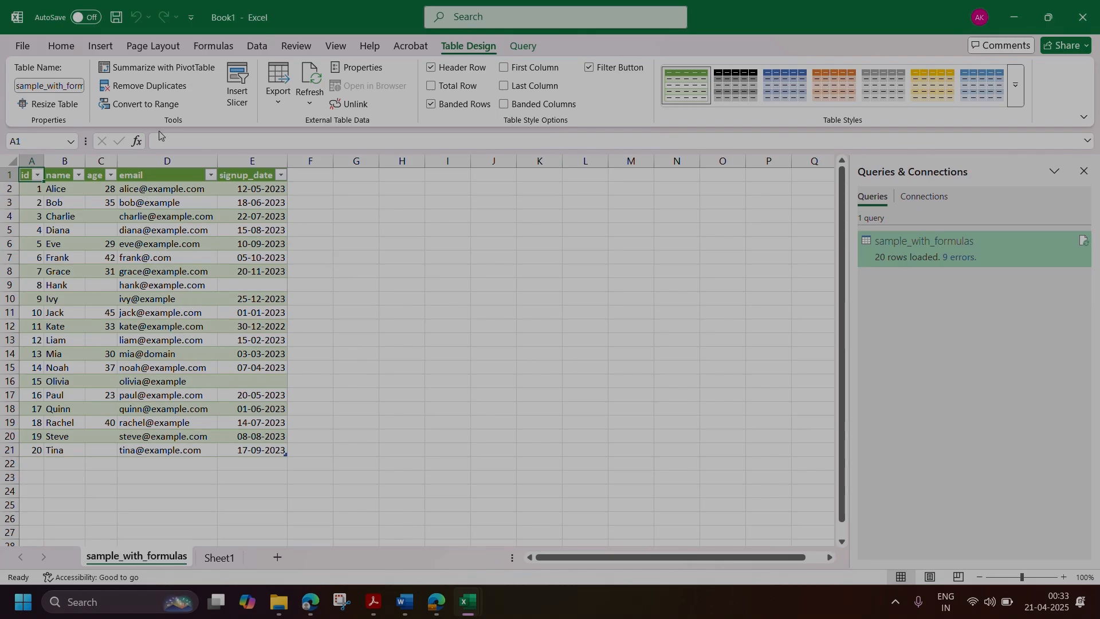
click(99, 172)
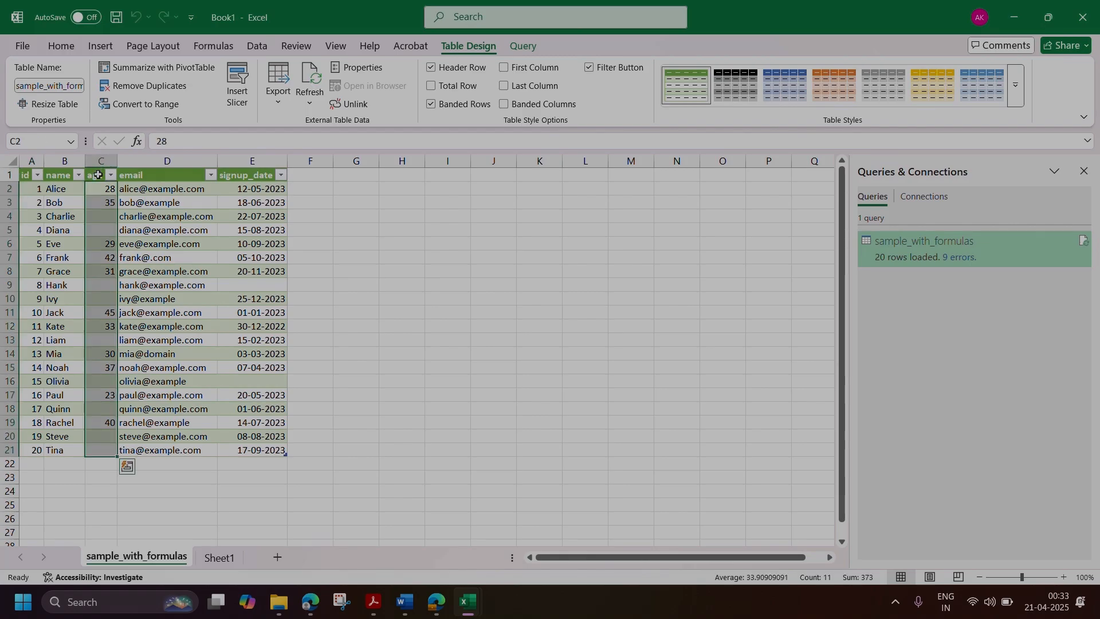
click(98, 217)
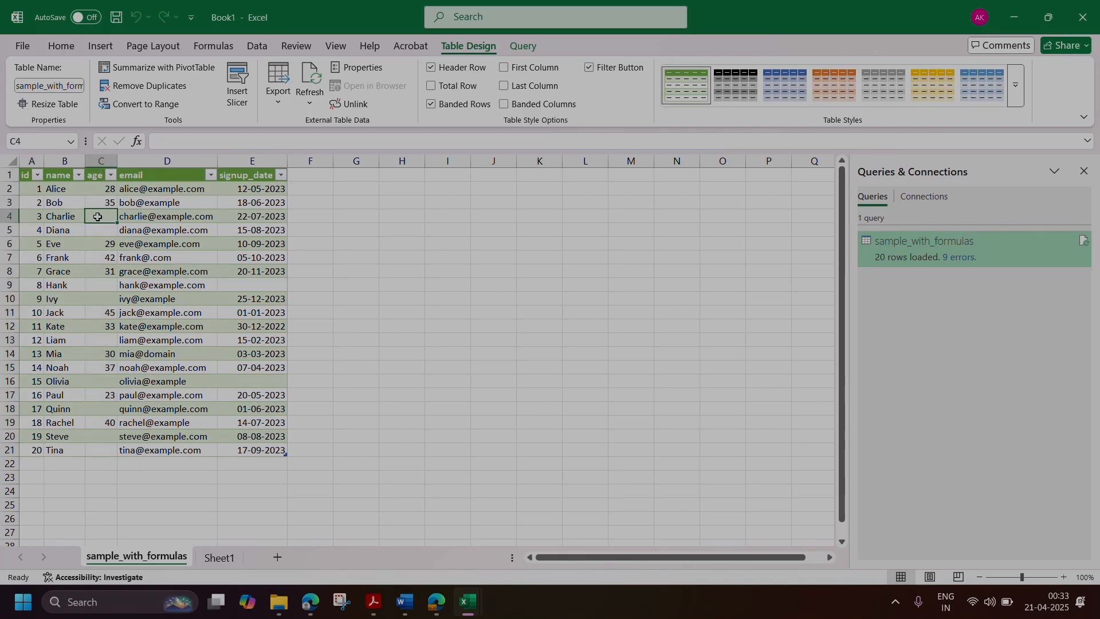
text(23)
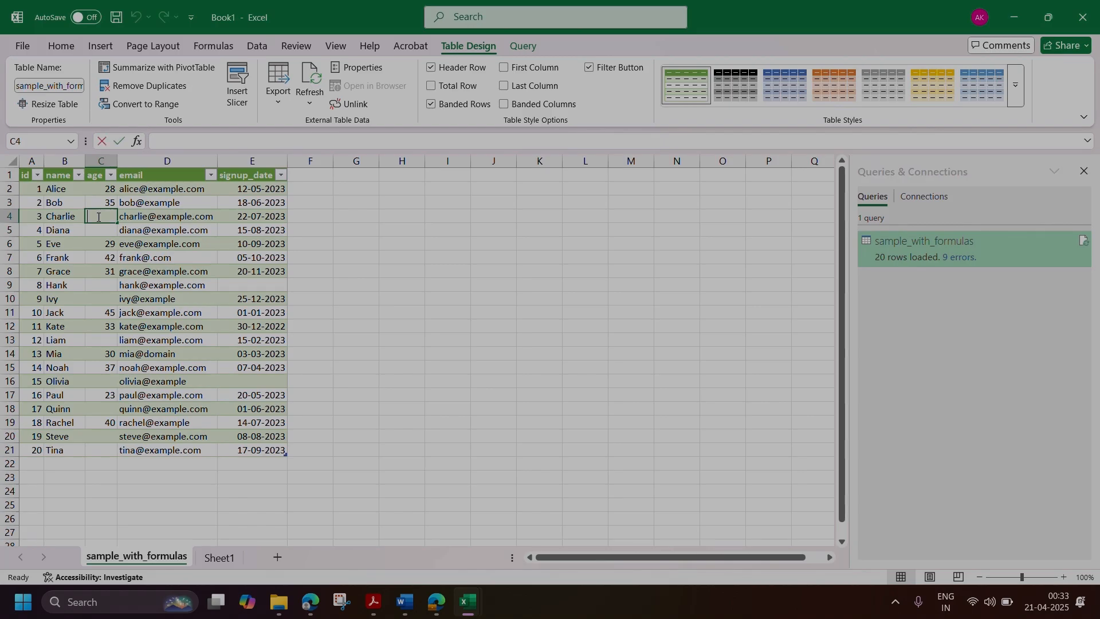
click(103, 231)
text(23)
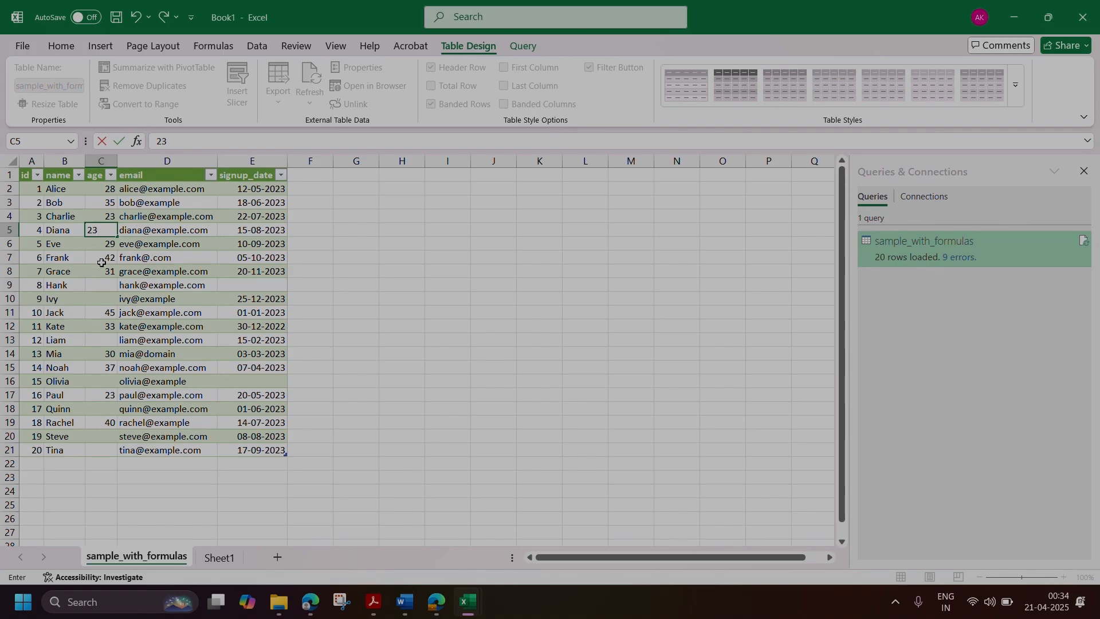
key(BackSpace)
key(BackSpace)
click(104, 216)
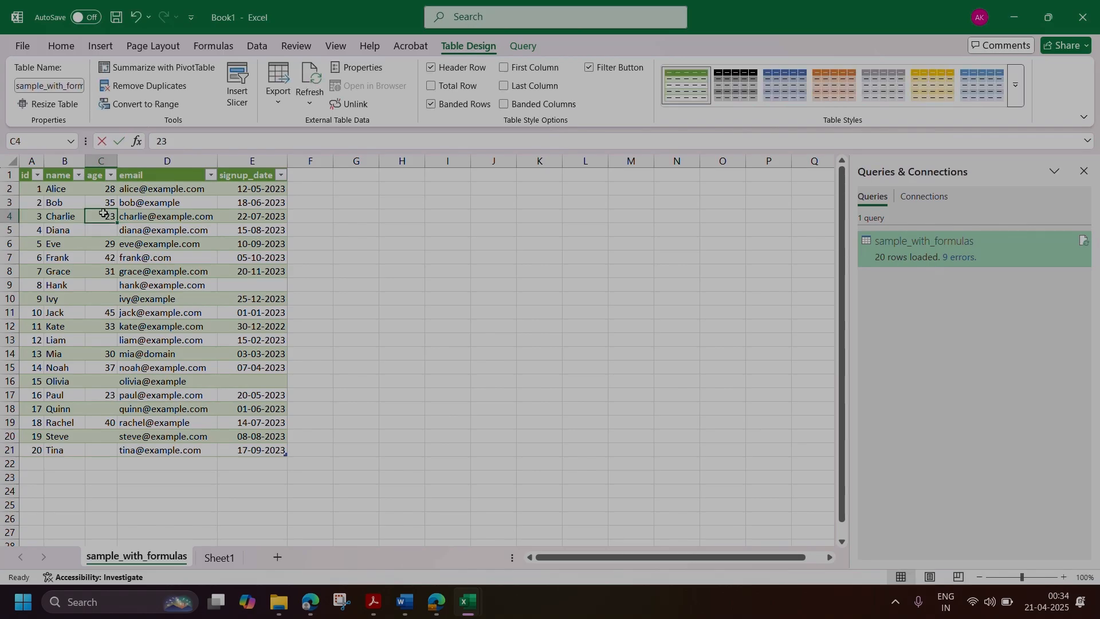
key(BackSpace)
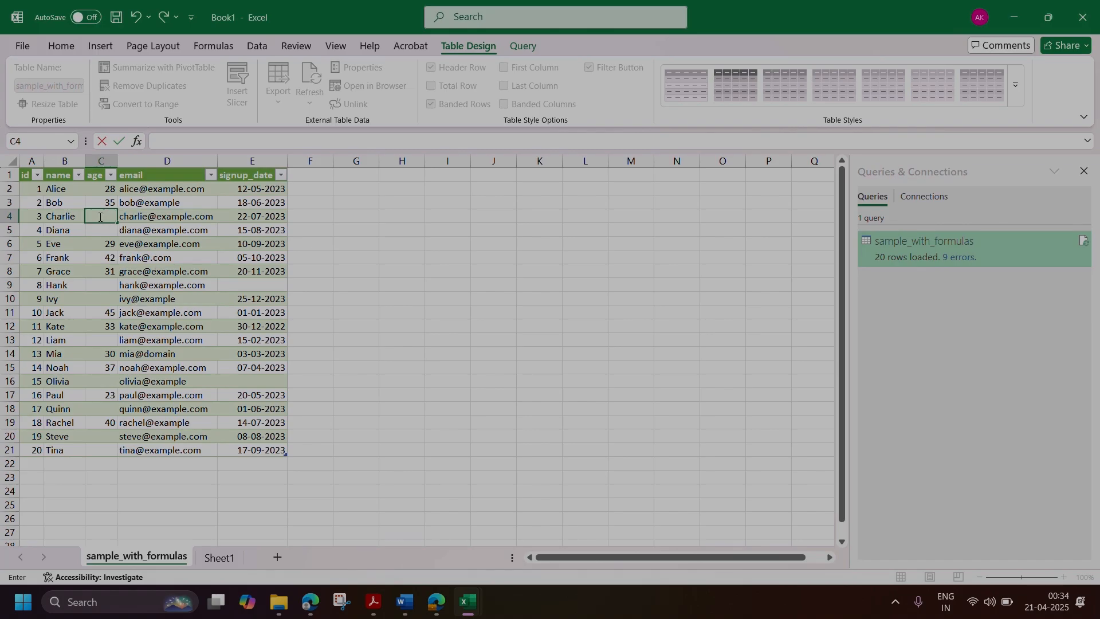
Step: Select only the blank cells in the table's age column using Go To Special with the Blanks option
click(102, 175)
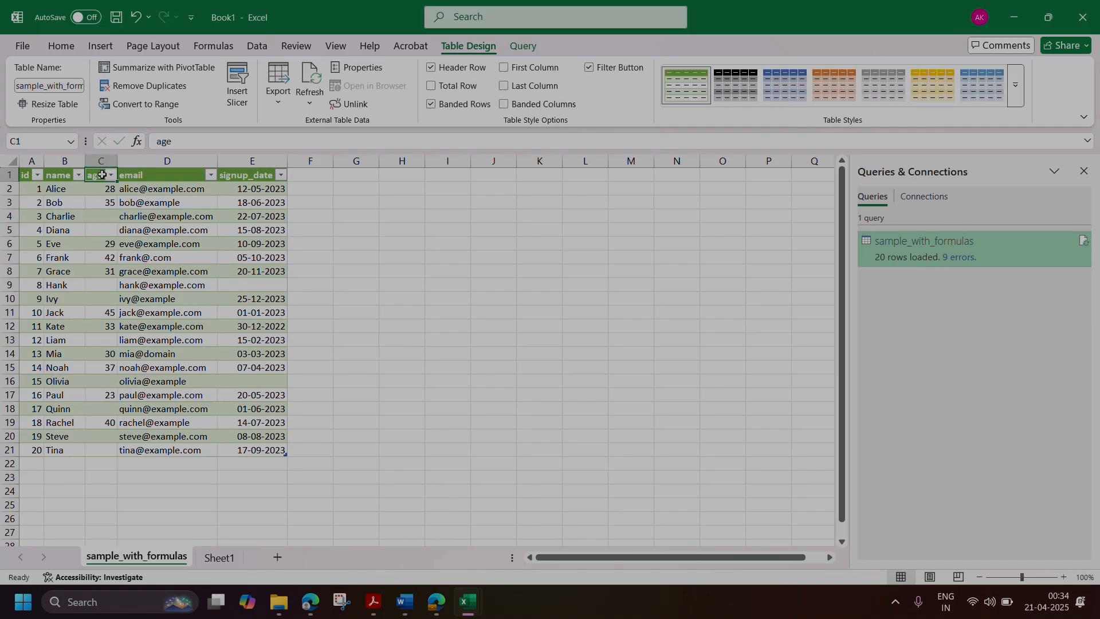
click(102, 171)
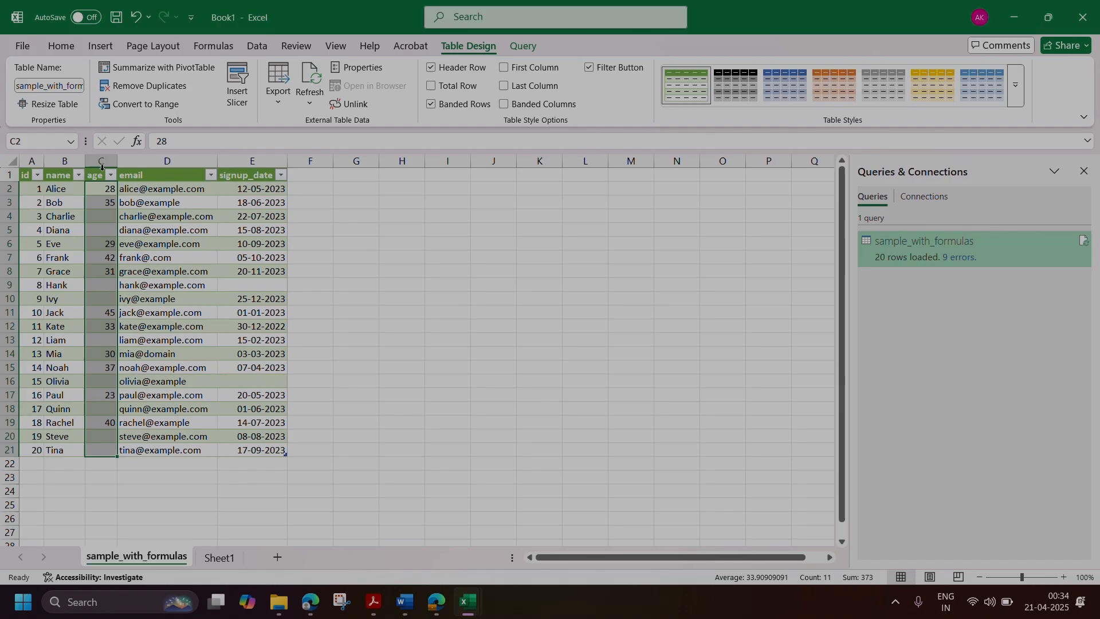
key(ctrl+g)
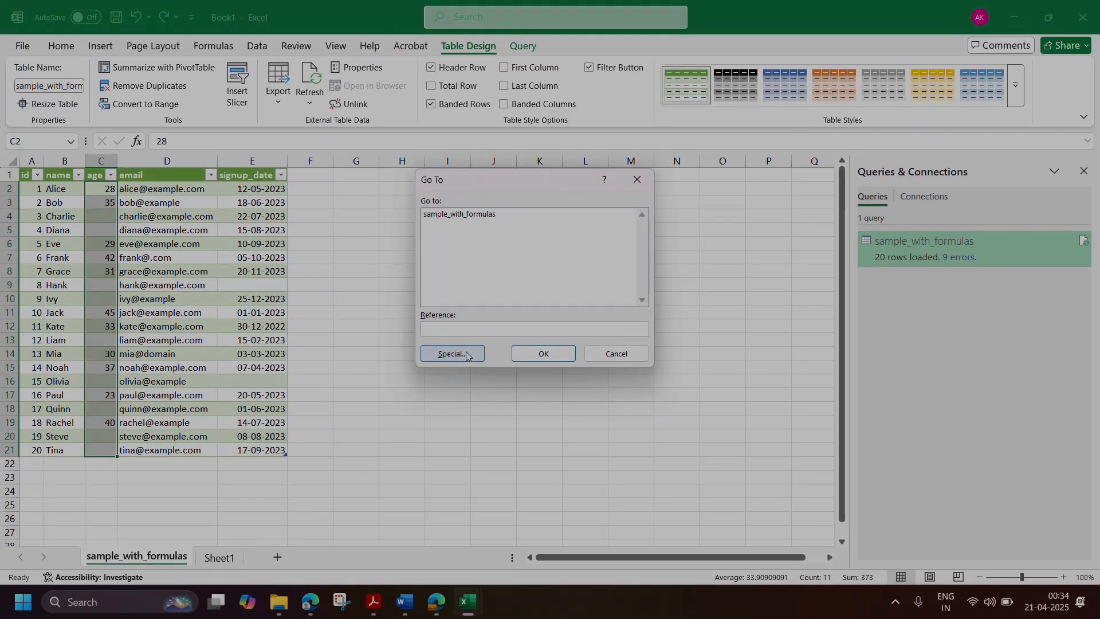
click(480, 361)
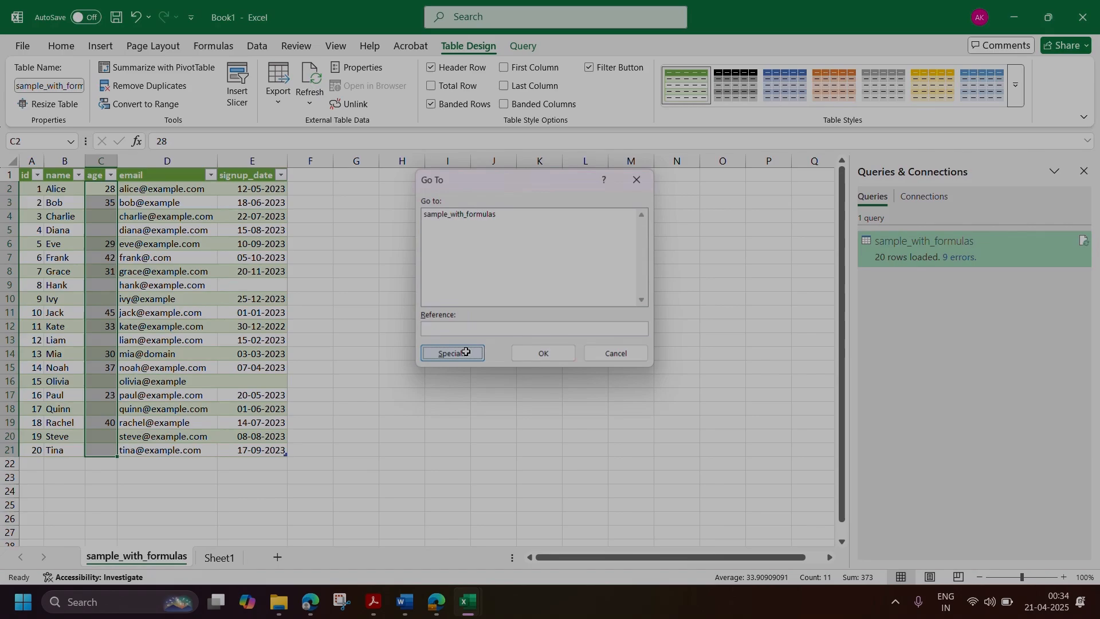
click(445, 293)
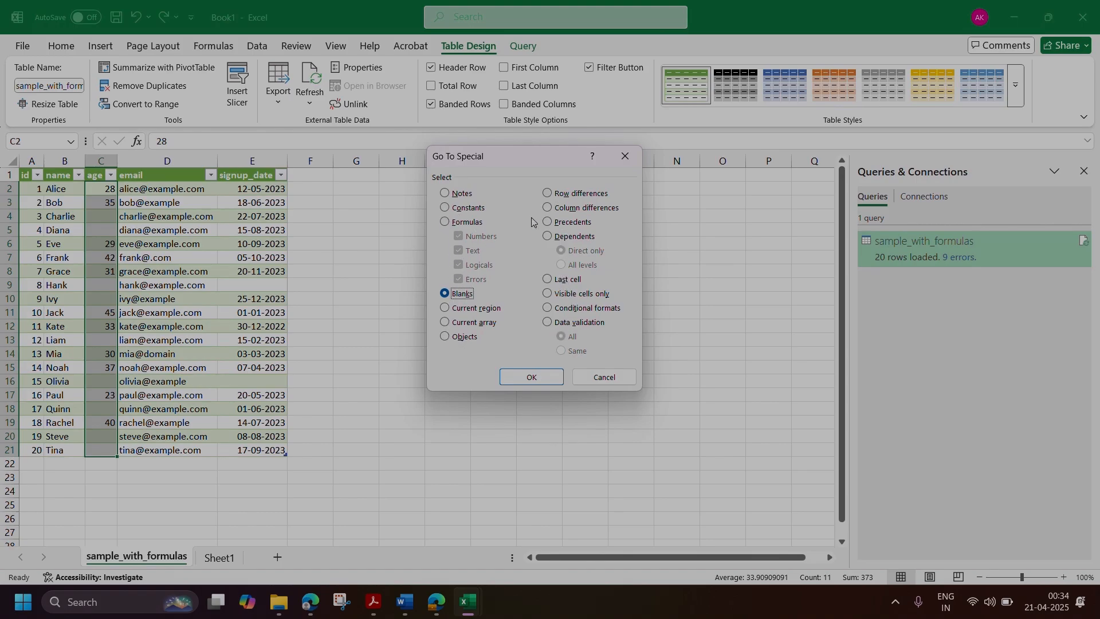
click(523, 383)
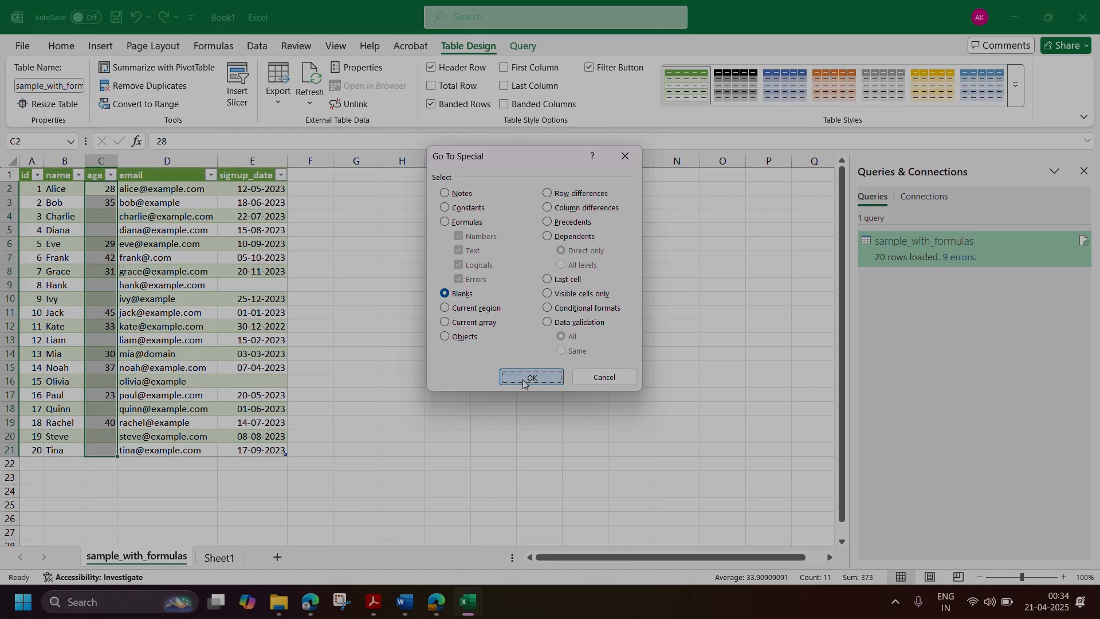
click(523, 383)
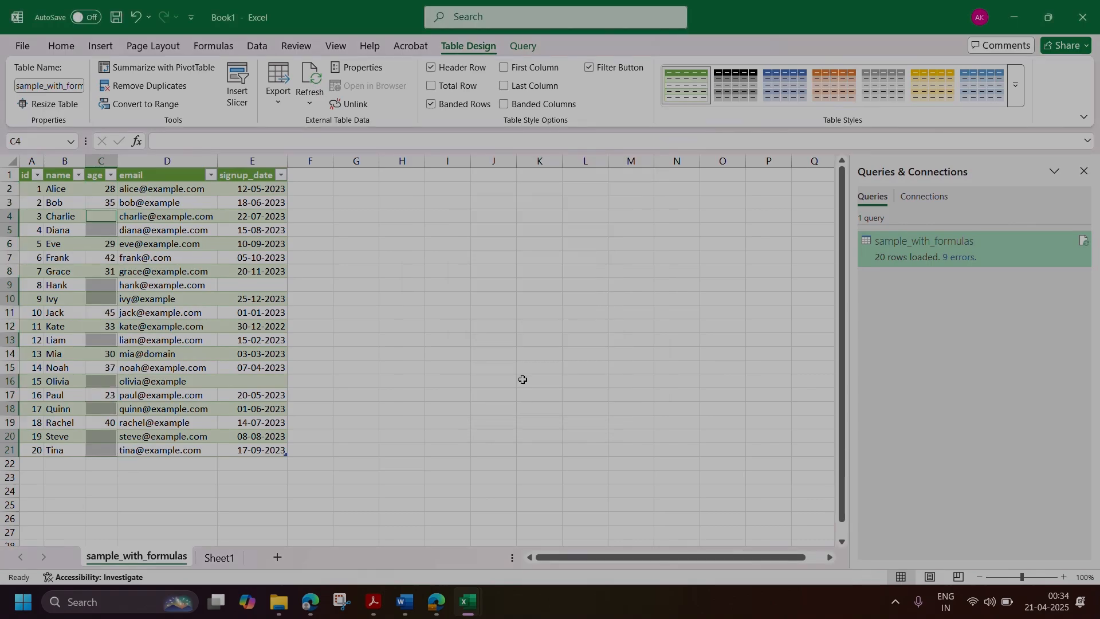
key(F2)
text(23)
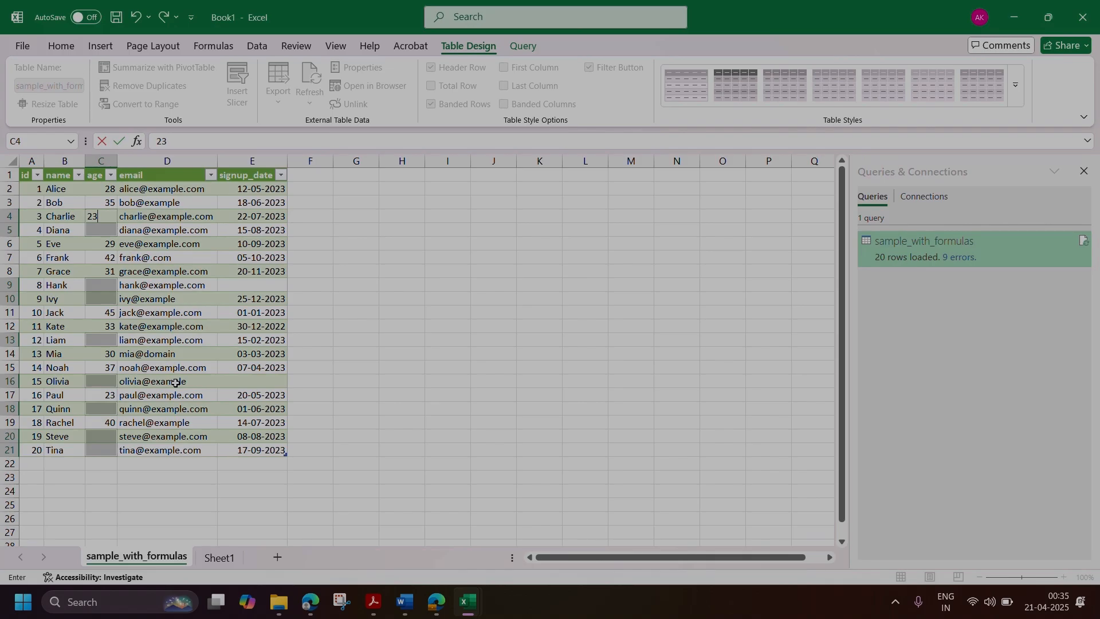
key(Escape)
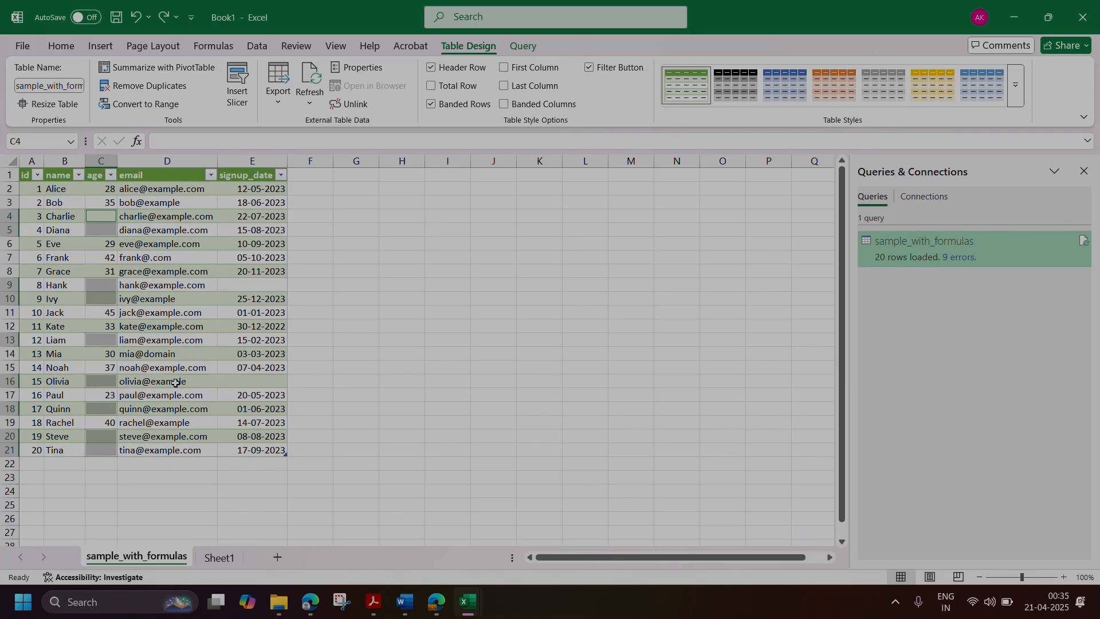
Step: Fill all the selected blank age cells with 23 at once
key(F2)
text(23)
key(ctrl+Return)
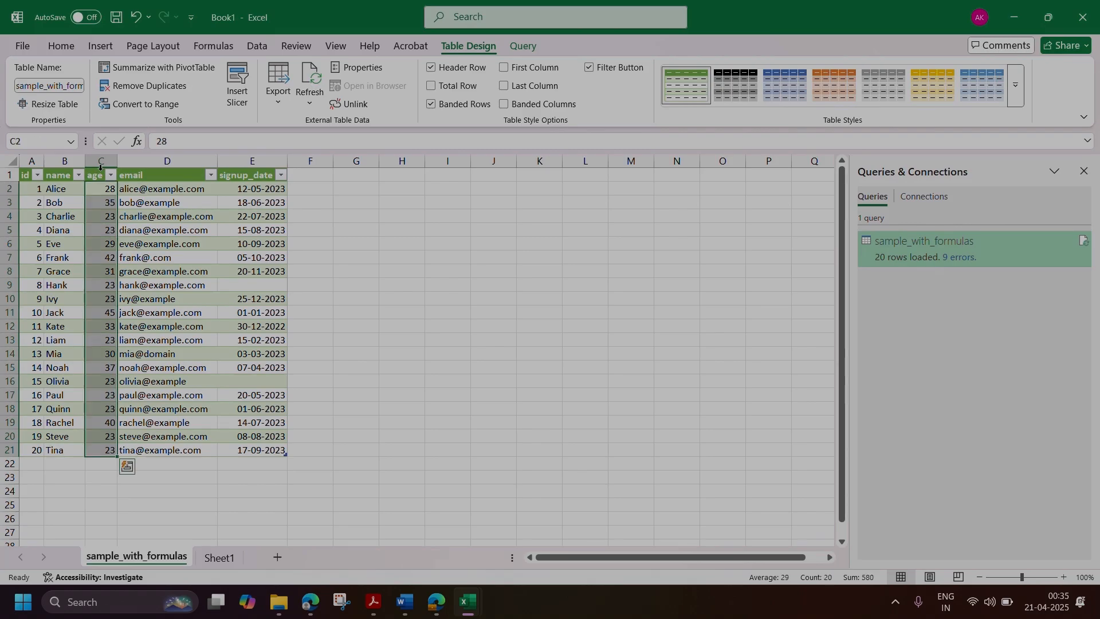
Step: Calculate the Average of the age column in cell C22, directly below the table data
click(98, 467)
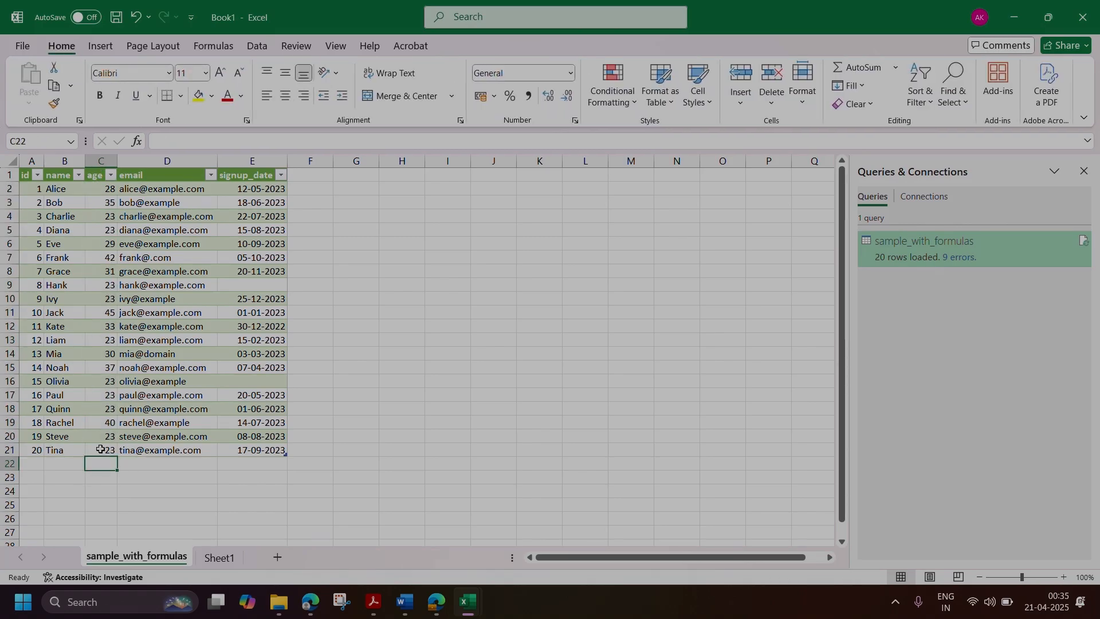
click(233, 47)
click(76, 103)
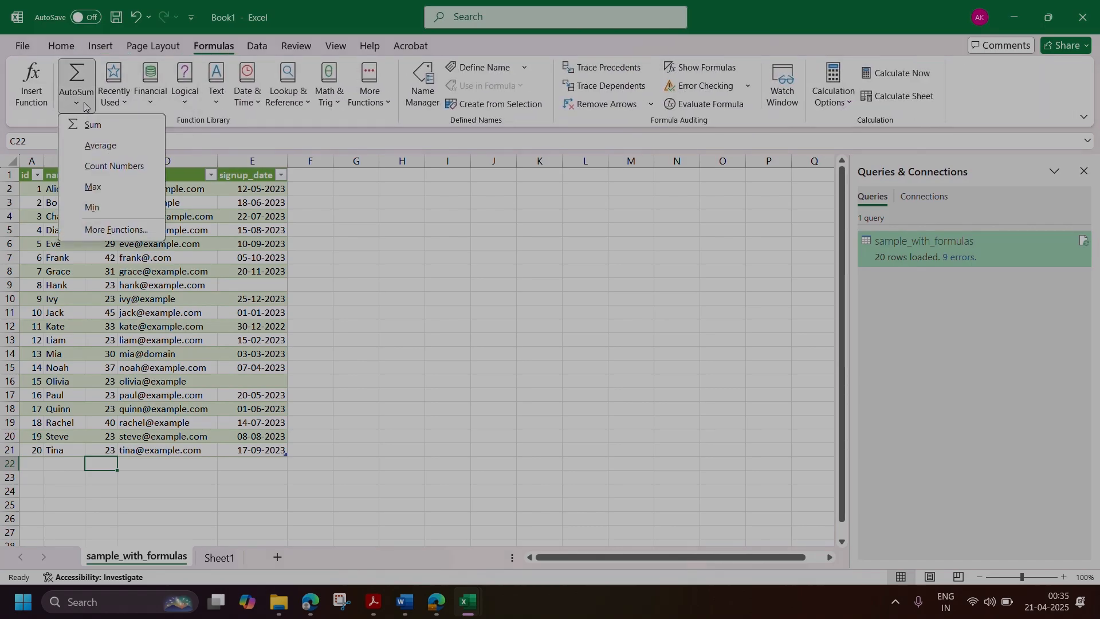
click(120, 145)
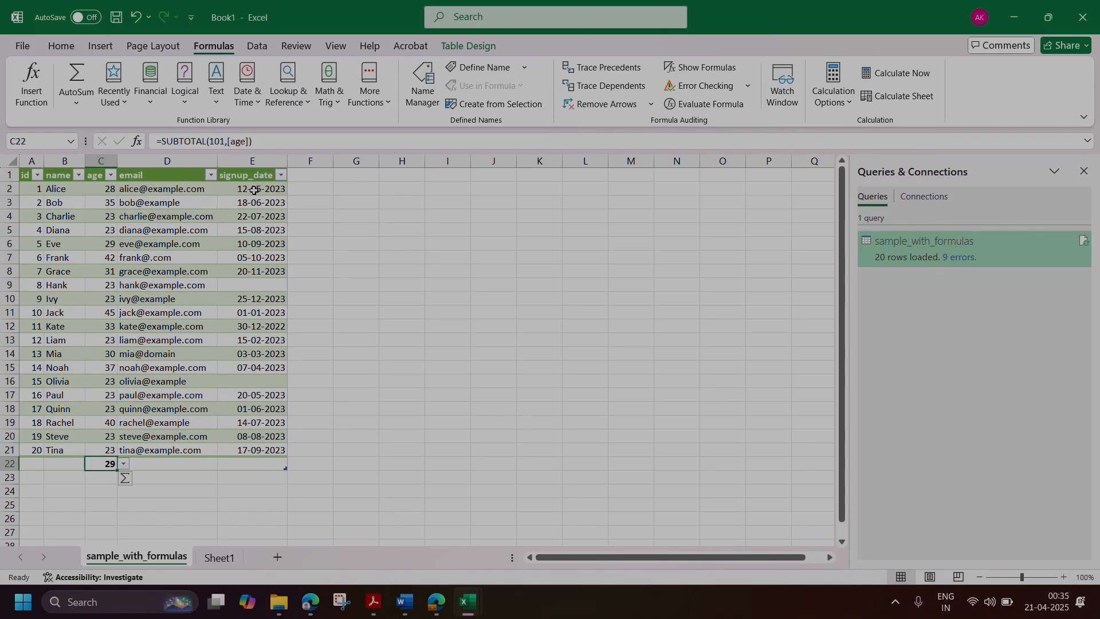
Step: Set the signup_date total in cell E22 to Min and check the record holding the earliest date
click(252, 460)
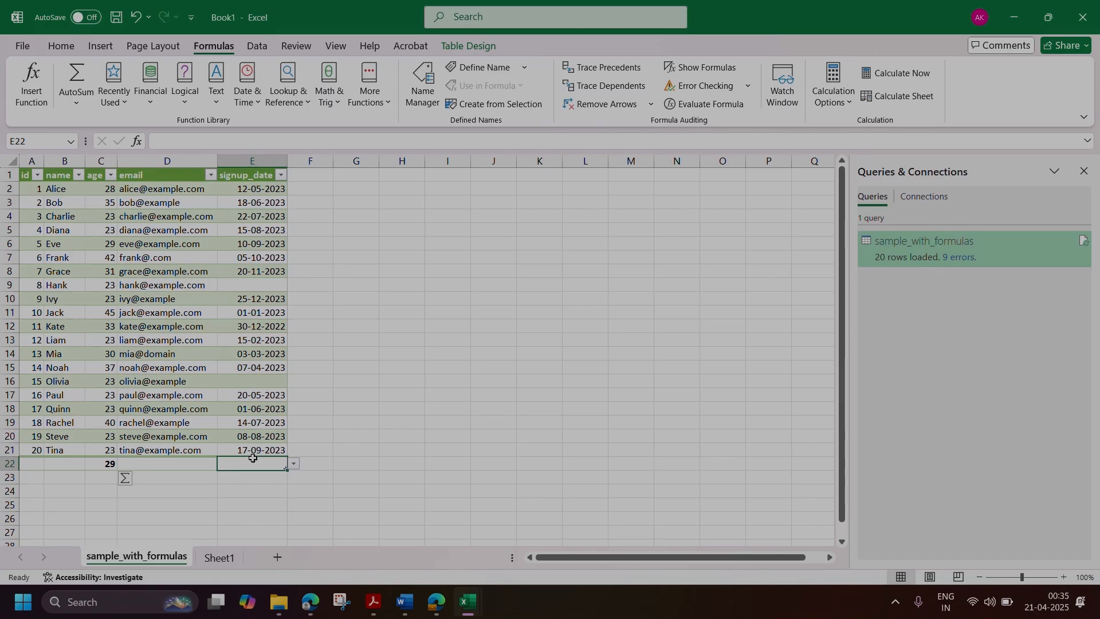
click(295, 463)
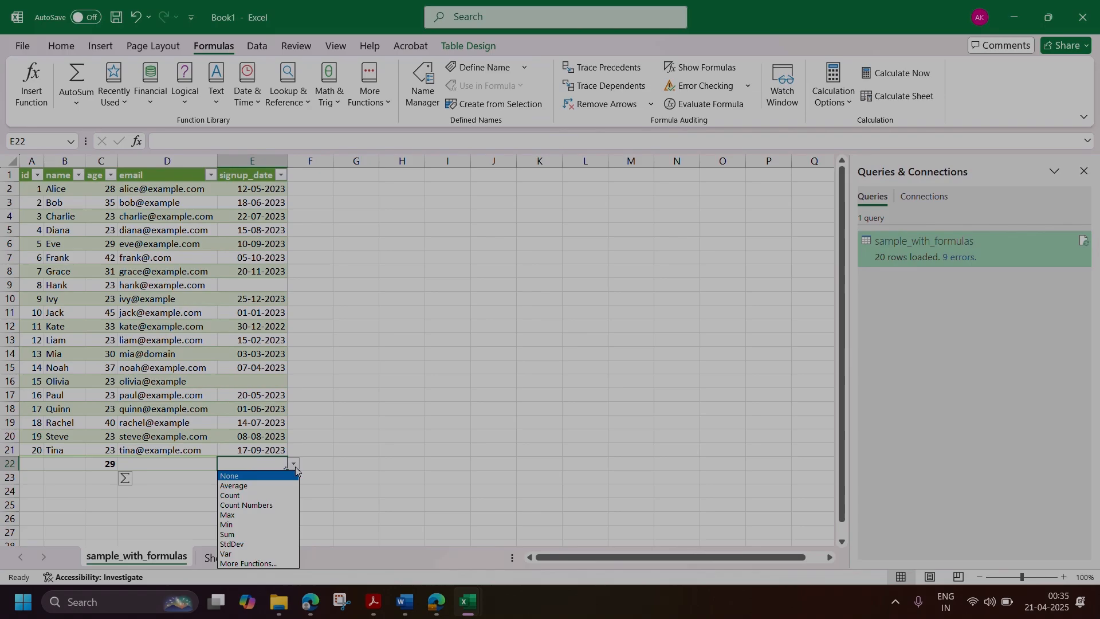
click(245, 524)
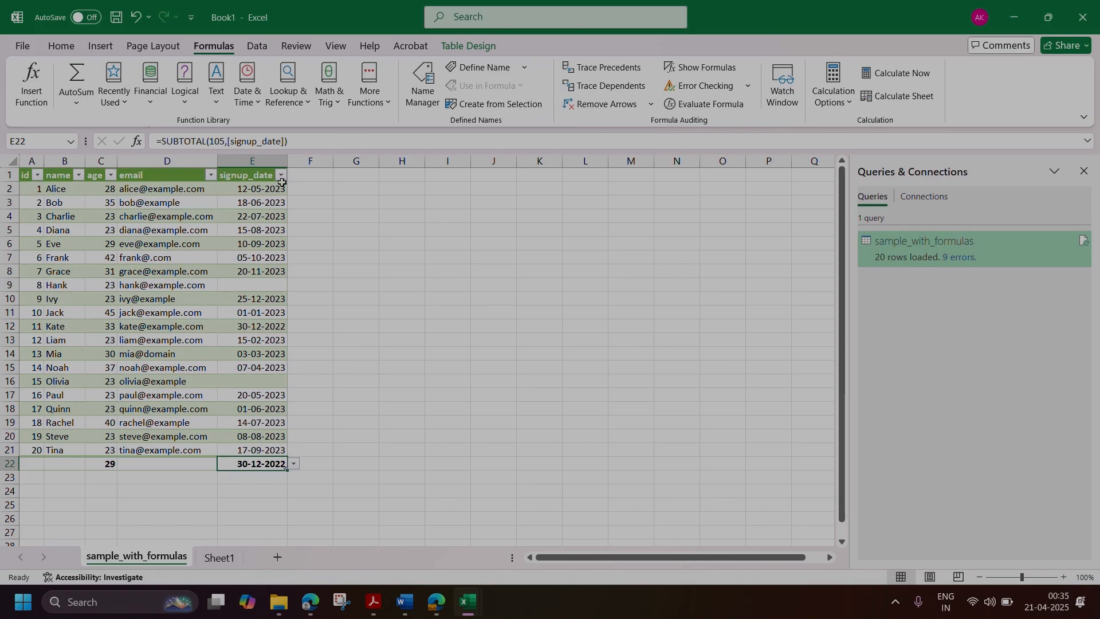
click(281, 326)
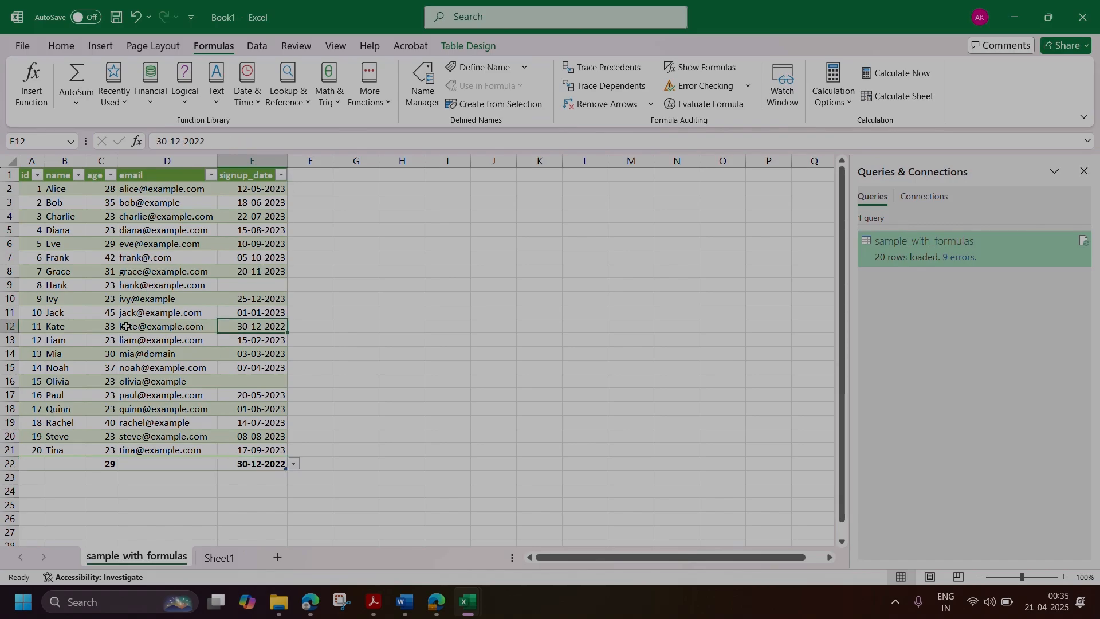
click(70, 327)
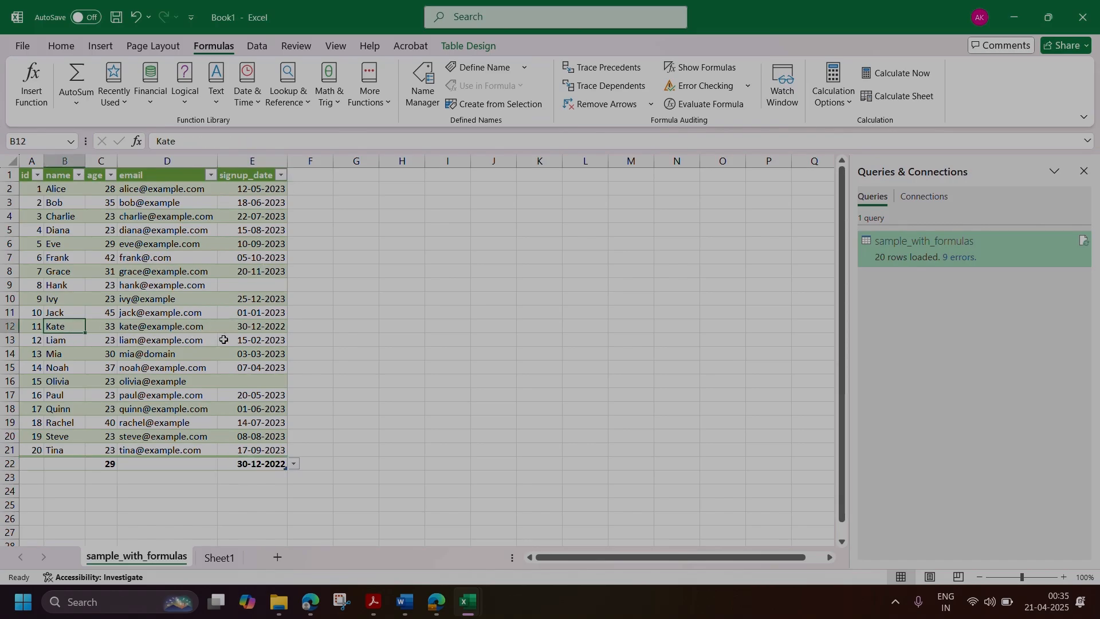
click(264, 331)
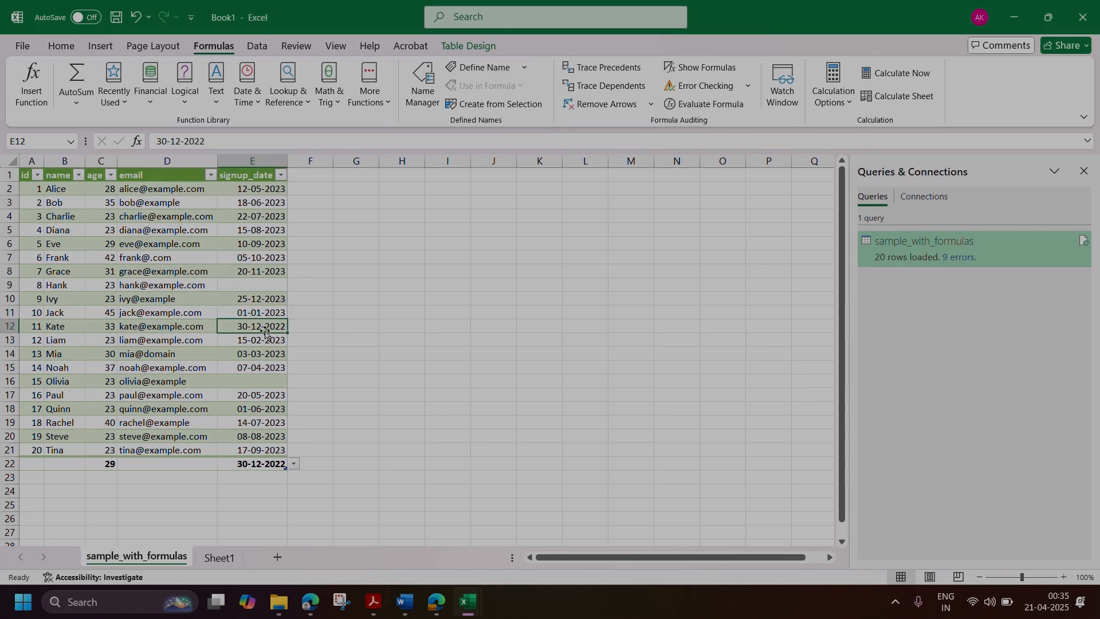
Step: Set the signup_date total in cell E22 to Max and check the matching date in the column
click(289, 465)
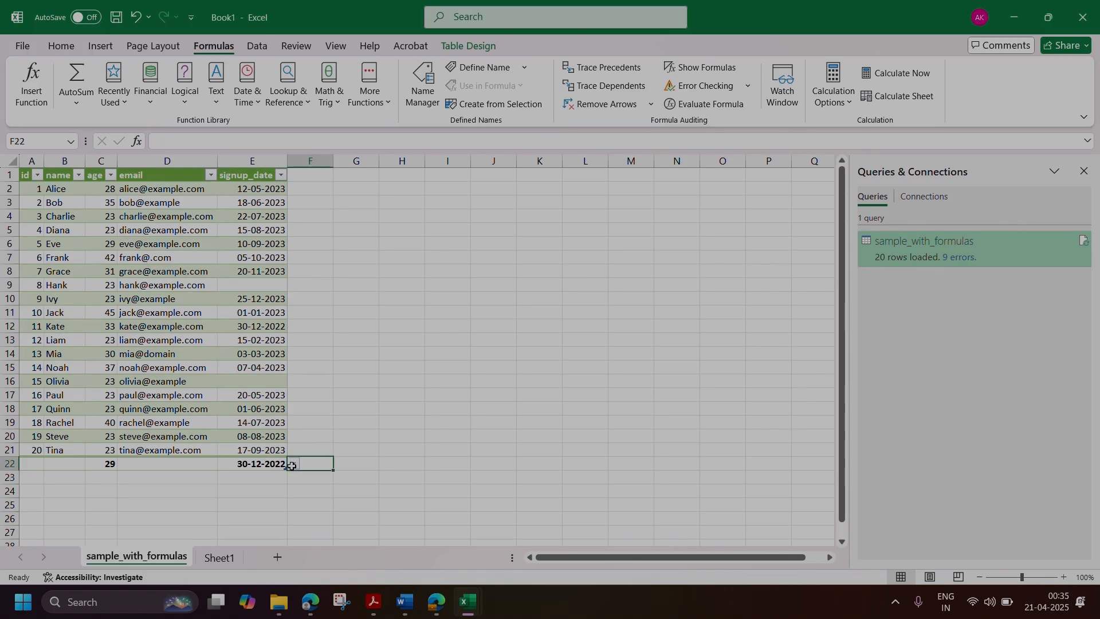
click(269, 465)
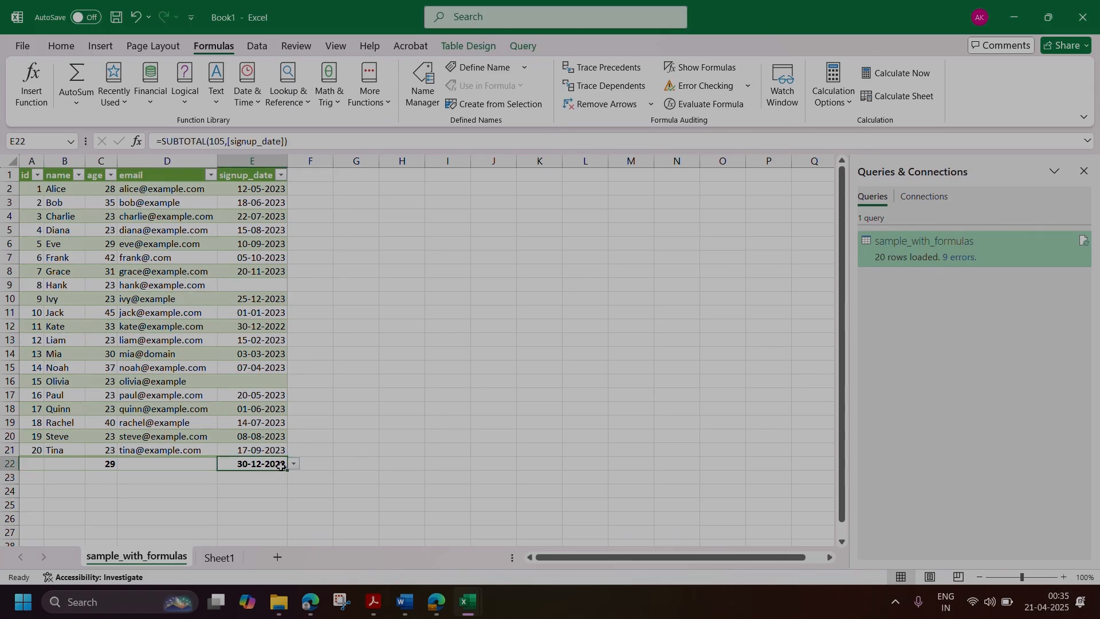
click(294, 464)
click(239, 514)
click(256, 297)
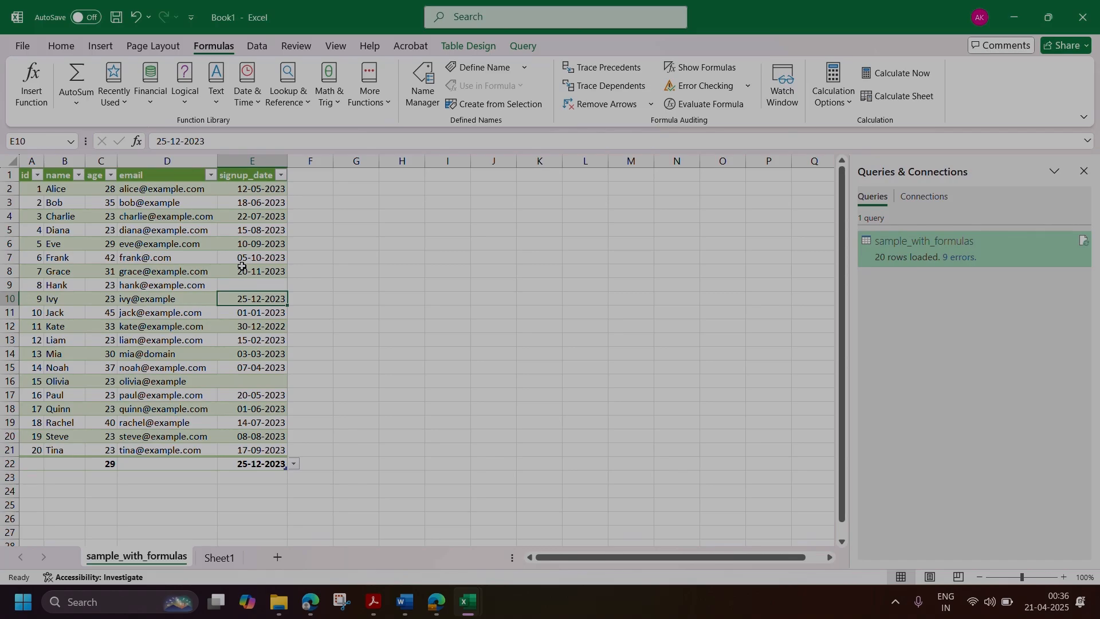
click(226, 462)
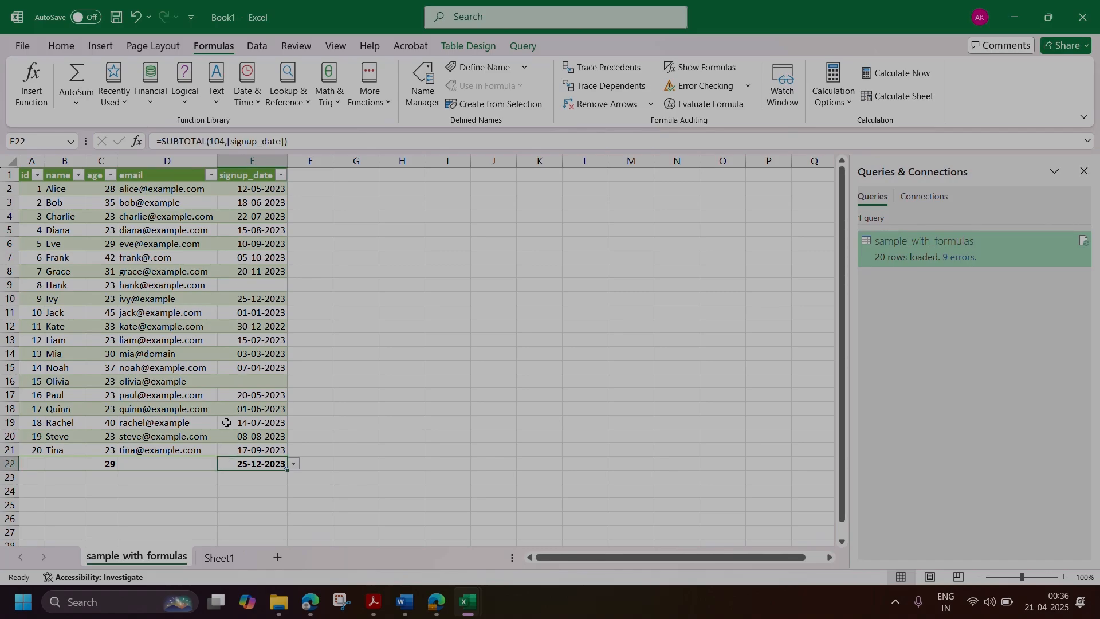